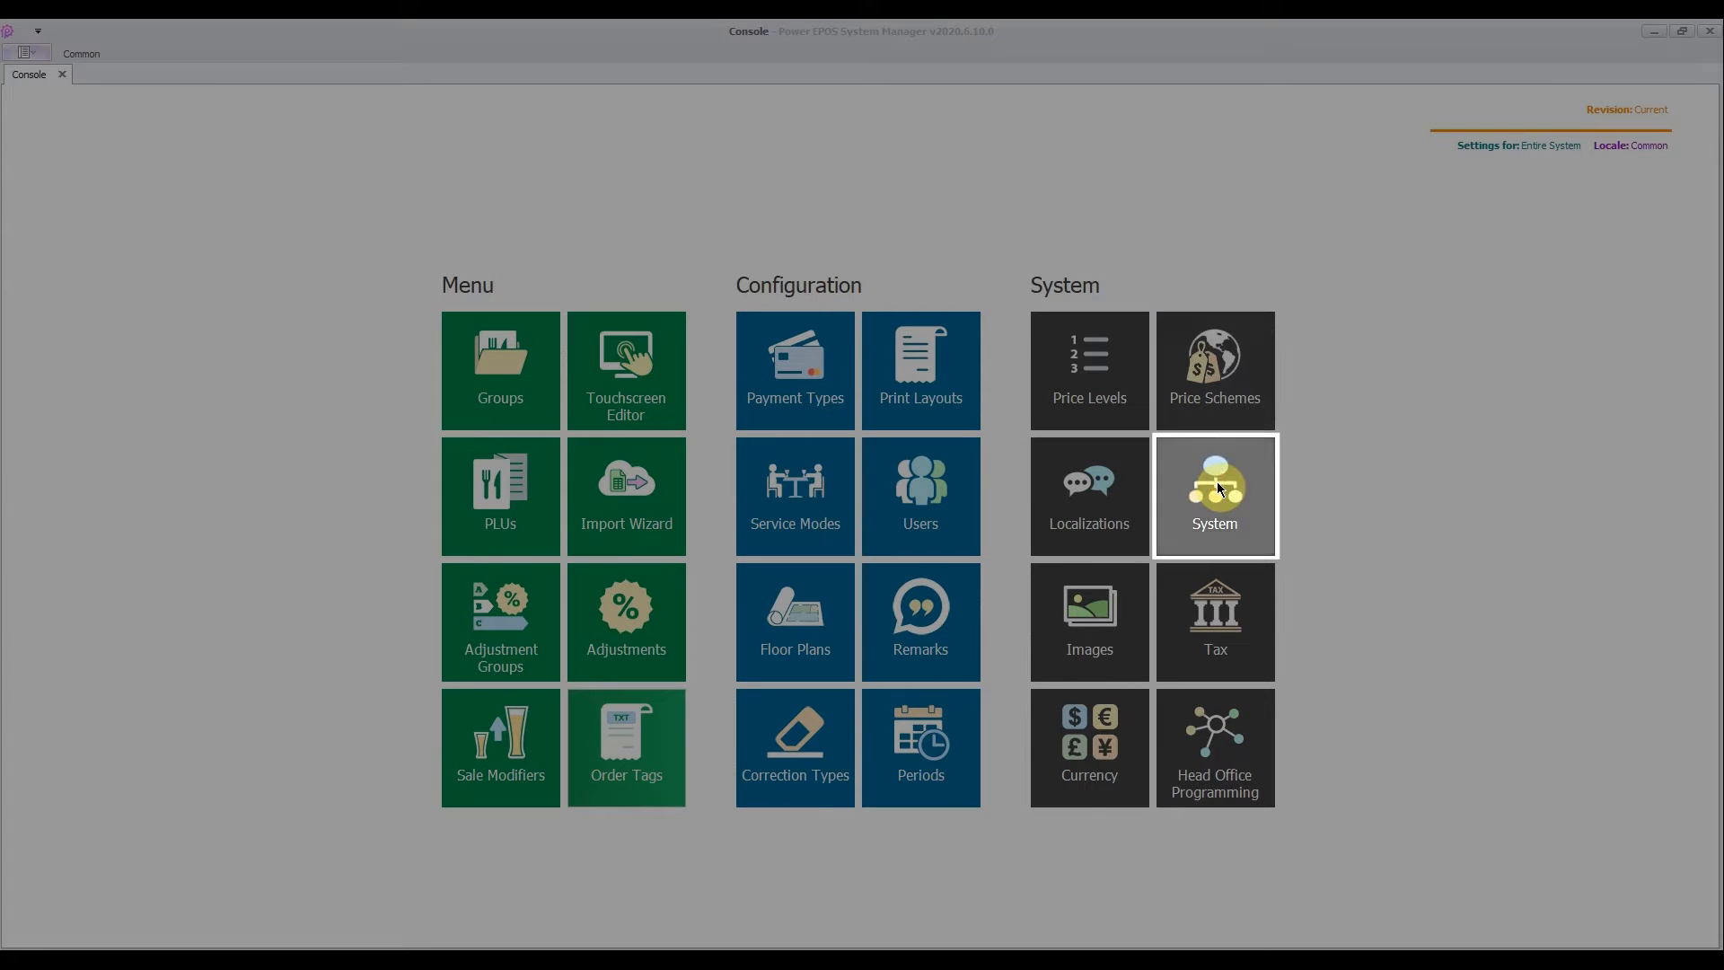
- Open the printer role mappings for the Leederville outlet from its system printer settings
left_click(1218, 494)
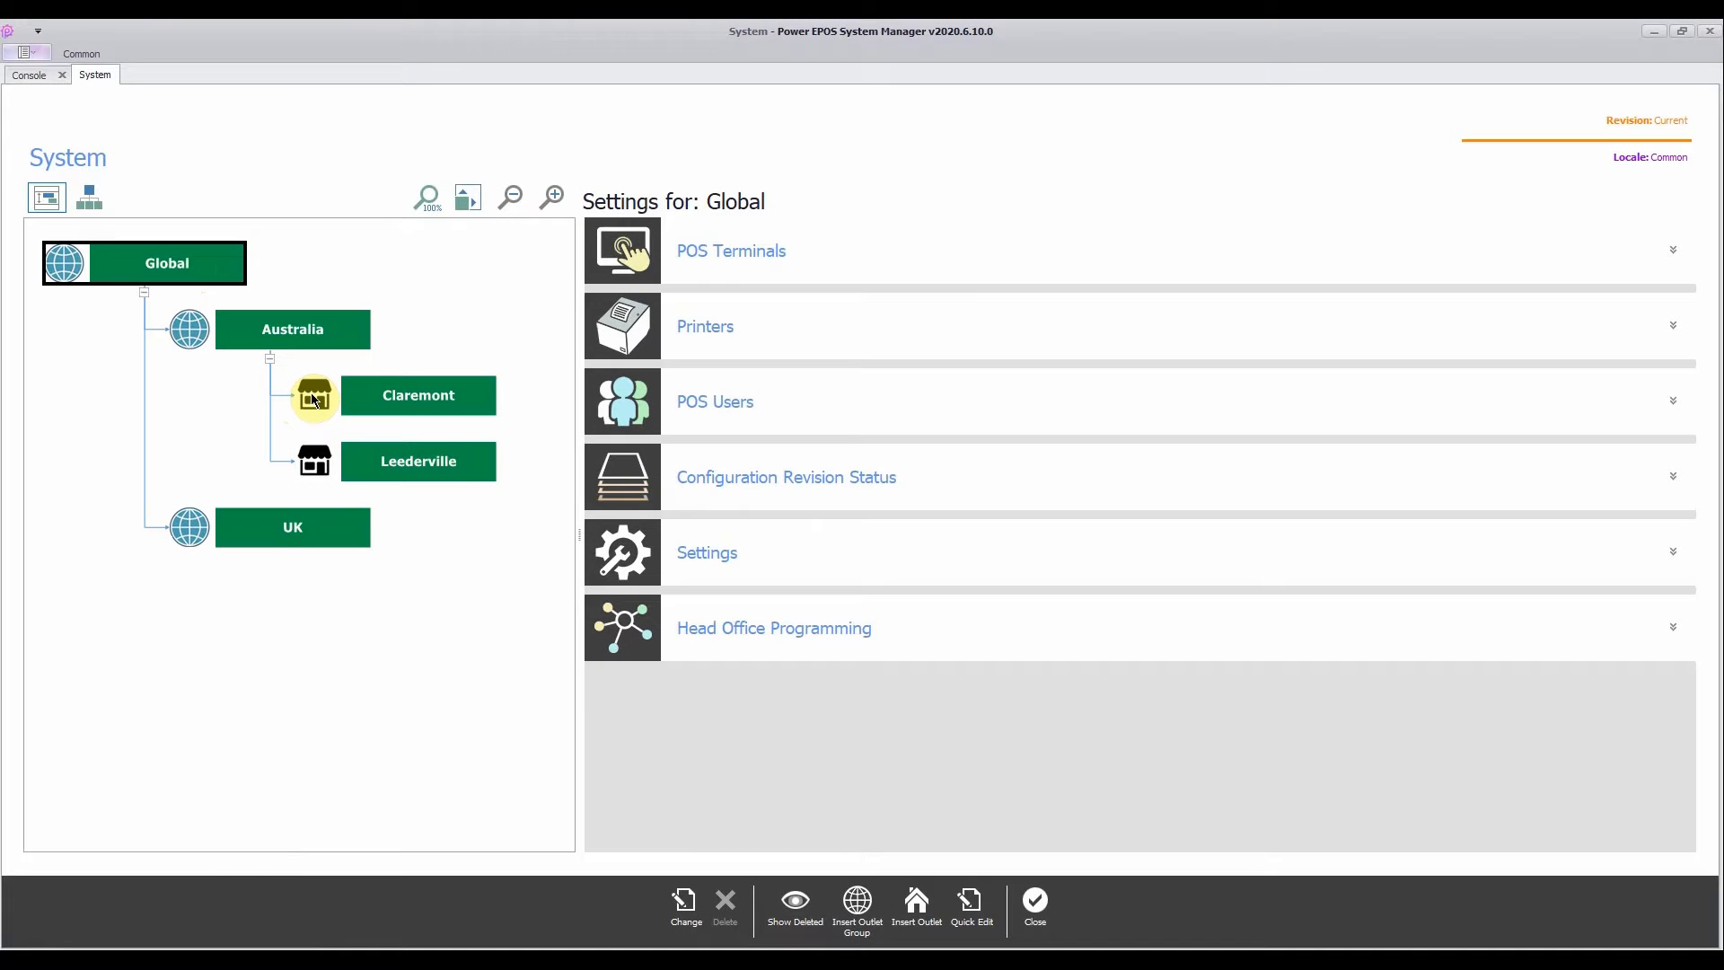
left_click(394, 460)
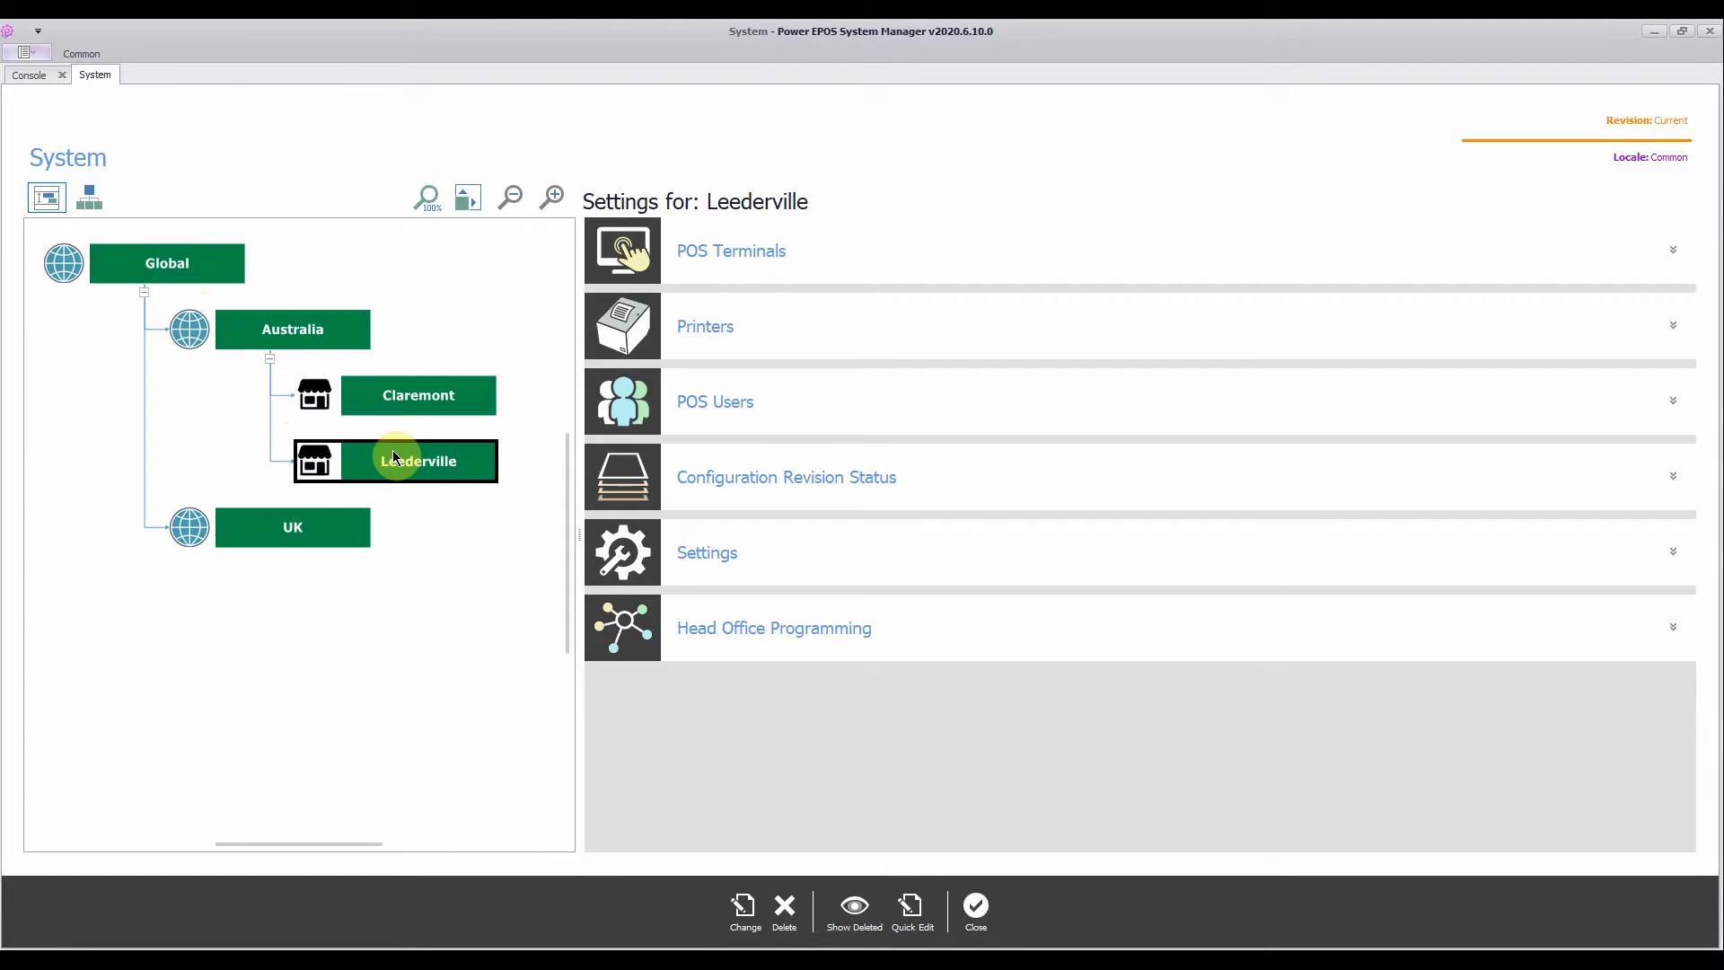
left_click(724, 330)
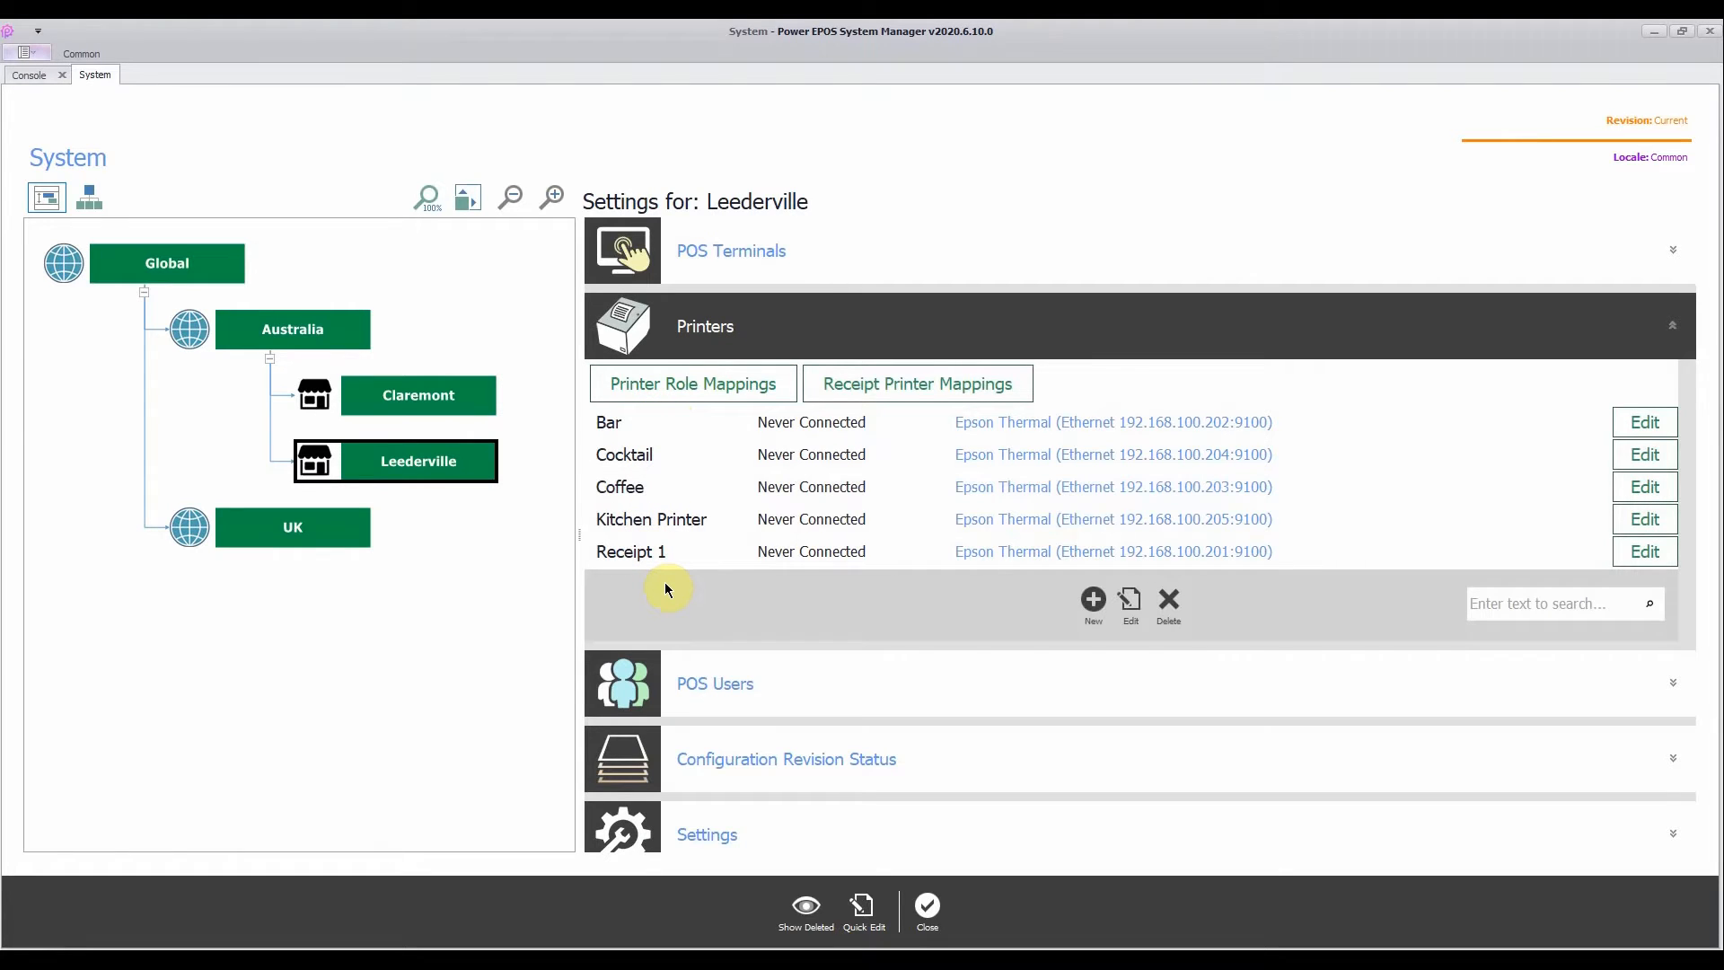
left_click(728, 392)
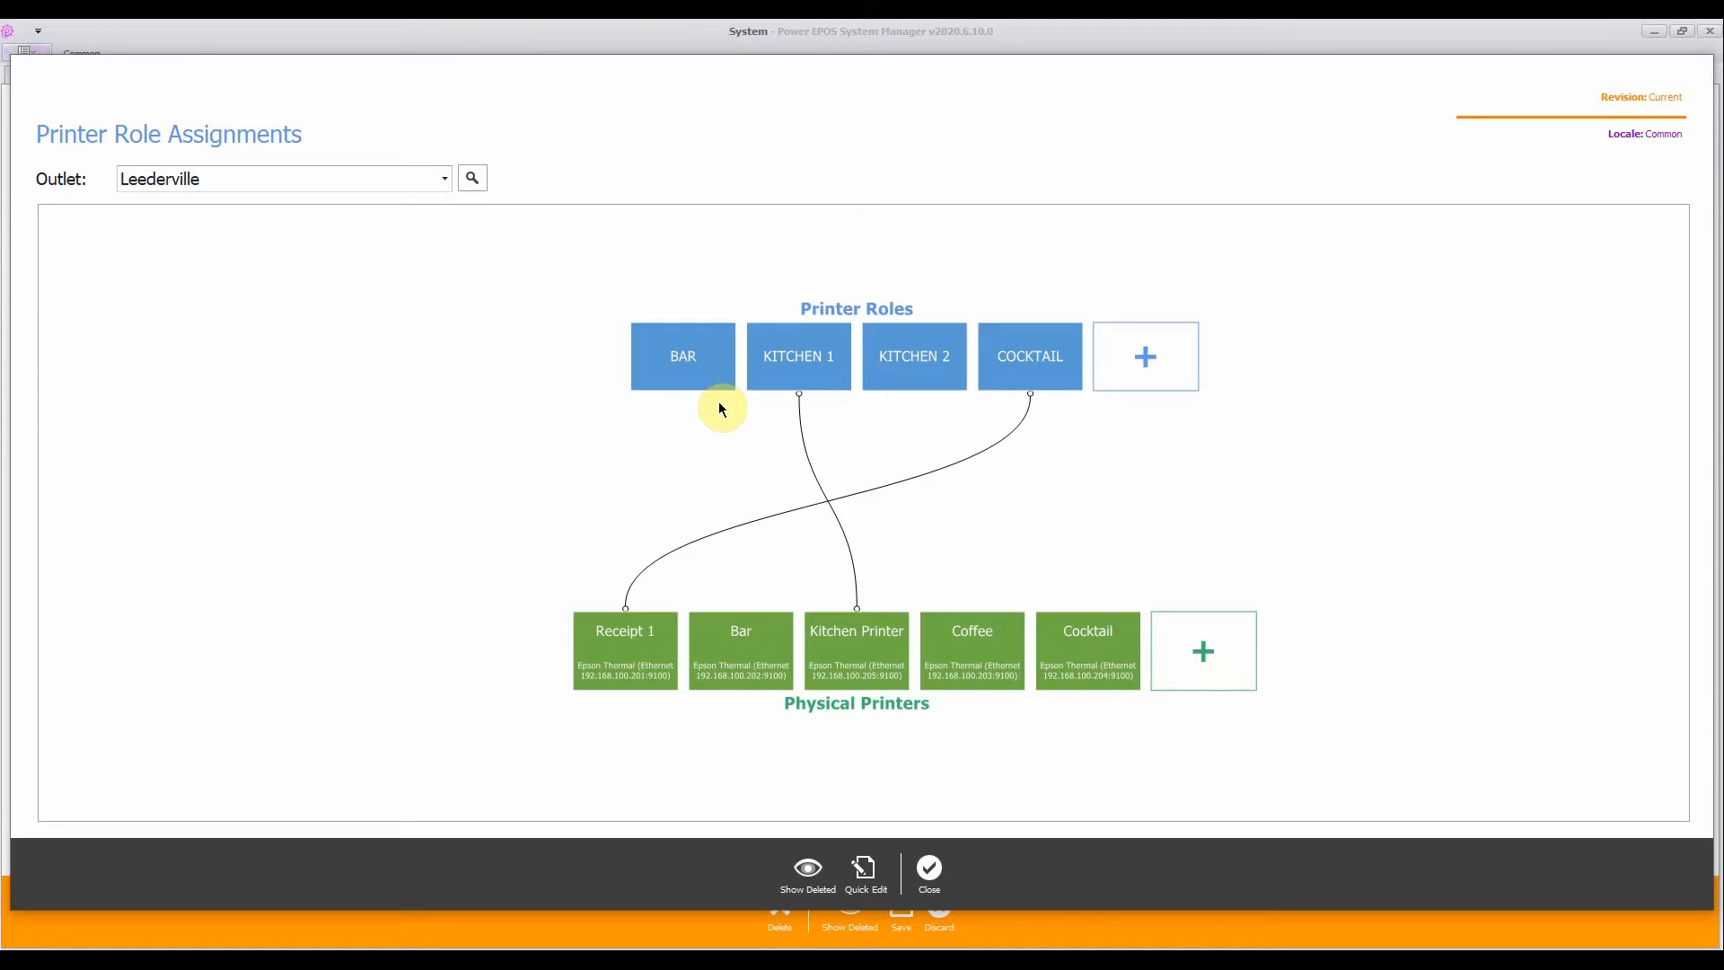
- Add a new printer role named Coffee and save it
left_click(1137, 392)
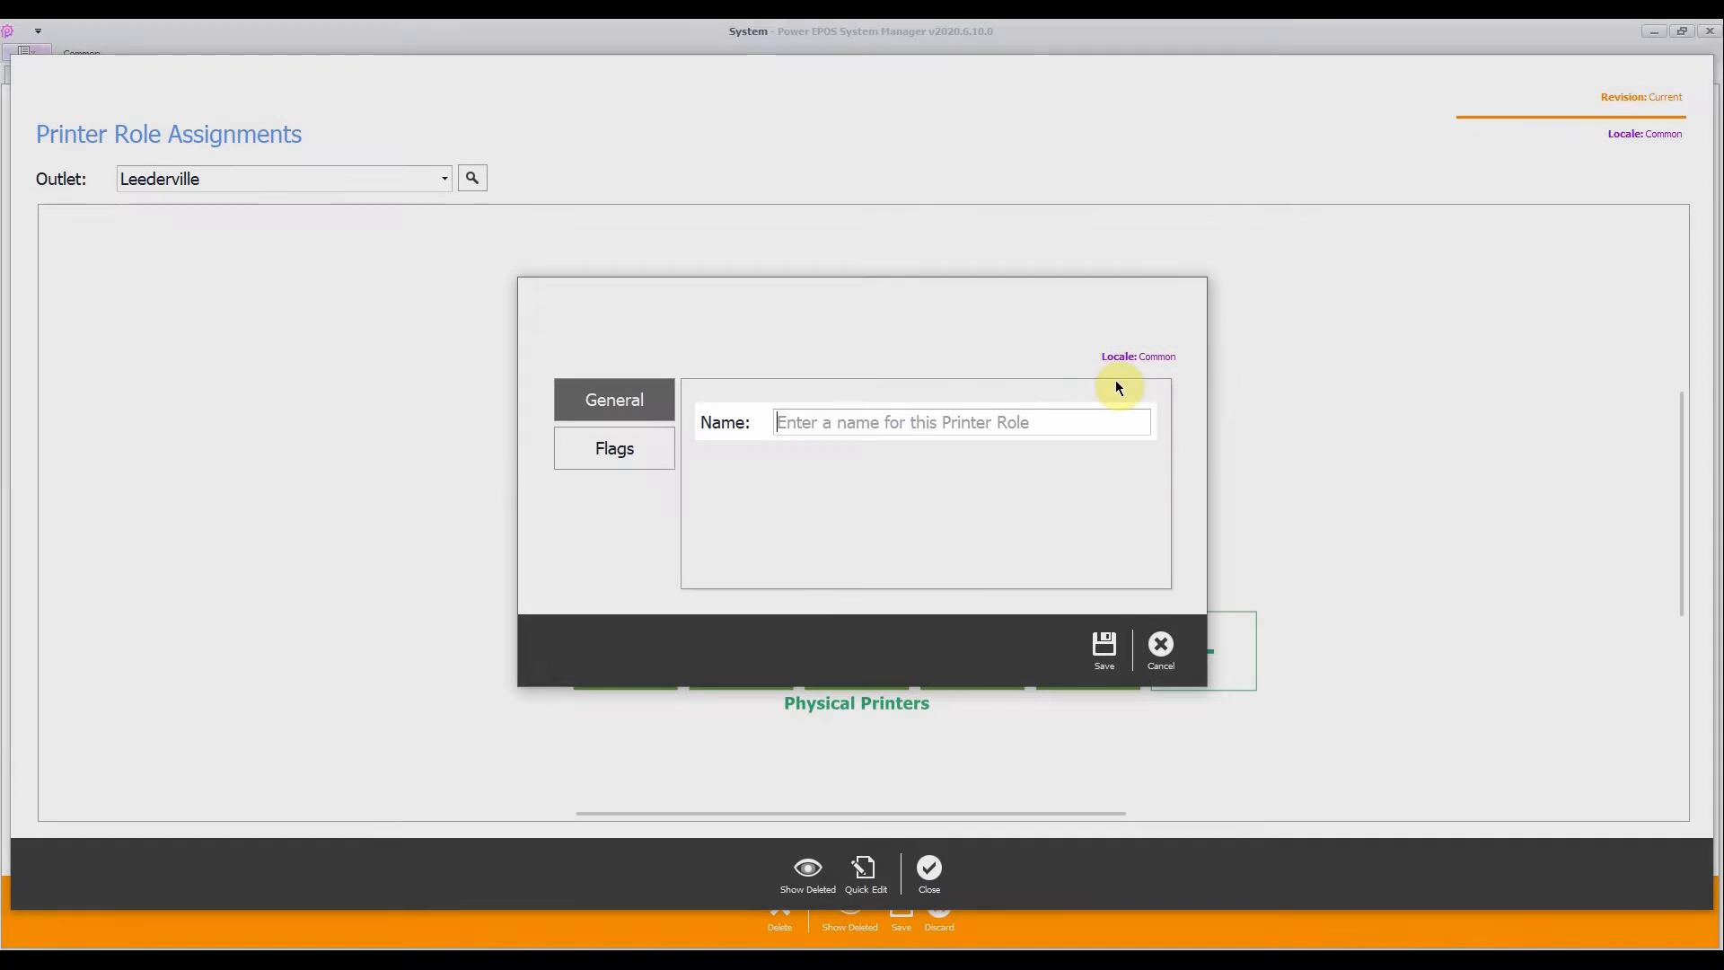
left_click(908, 423)
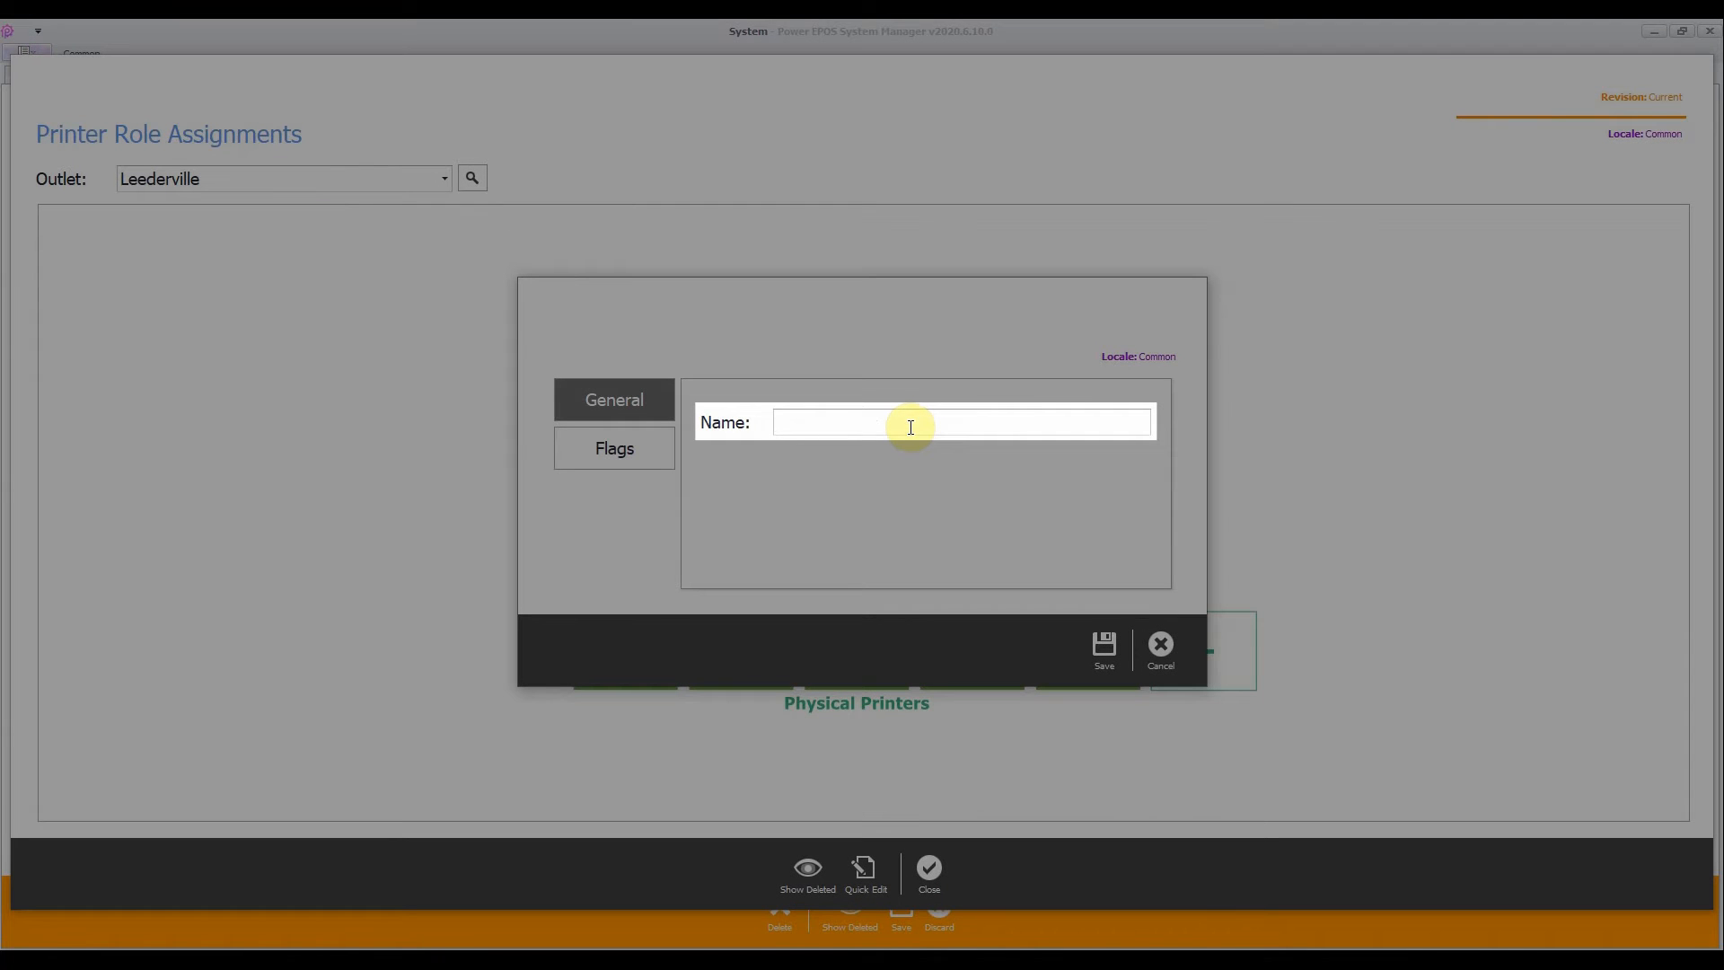
type("Coffee")
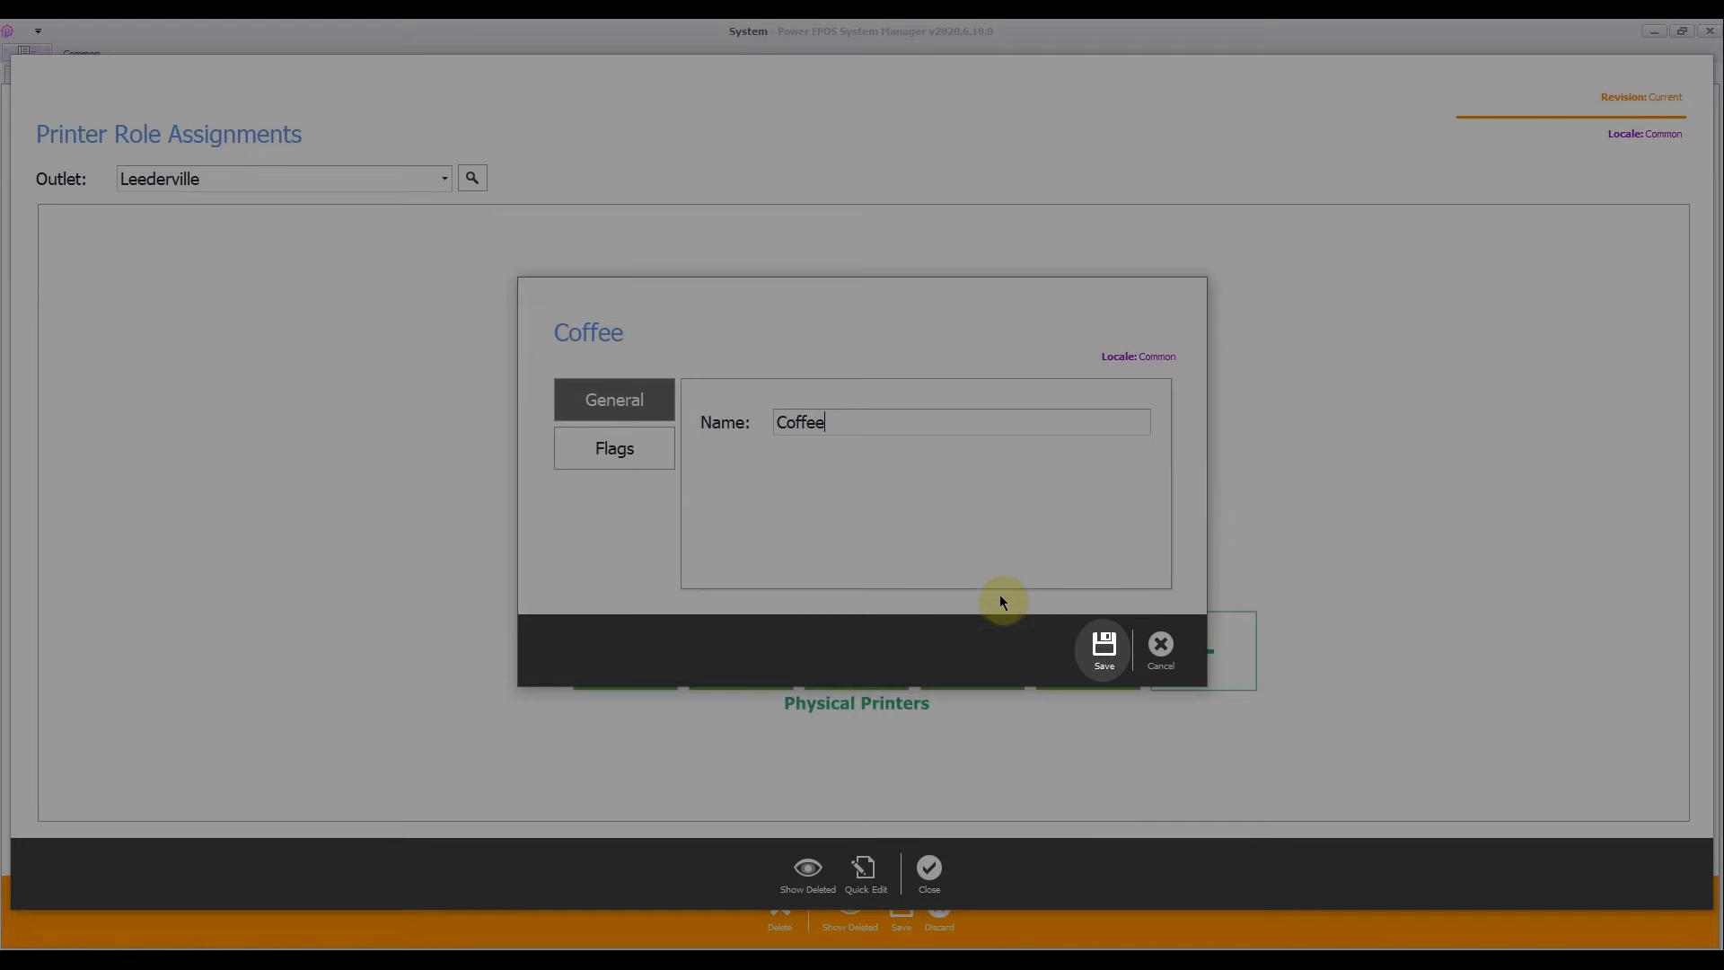
left_click(1104, 648)
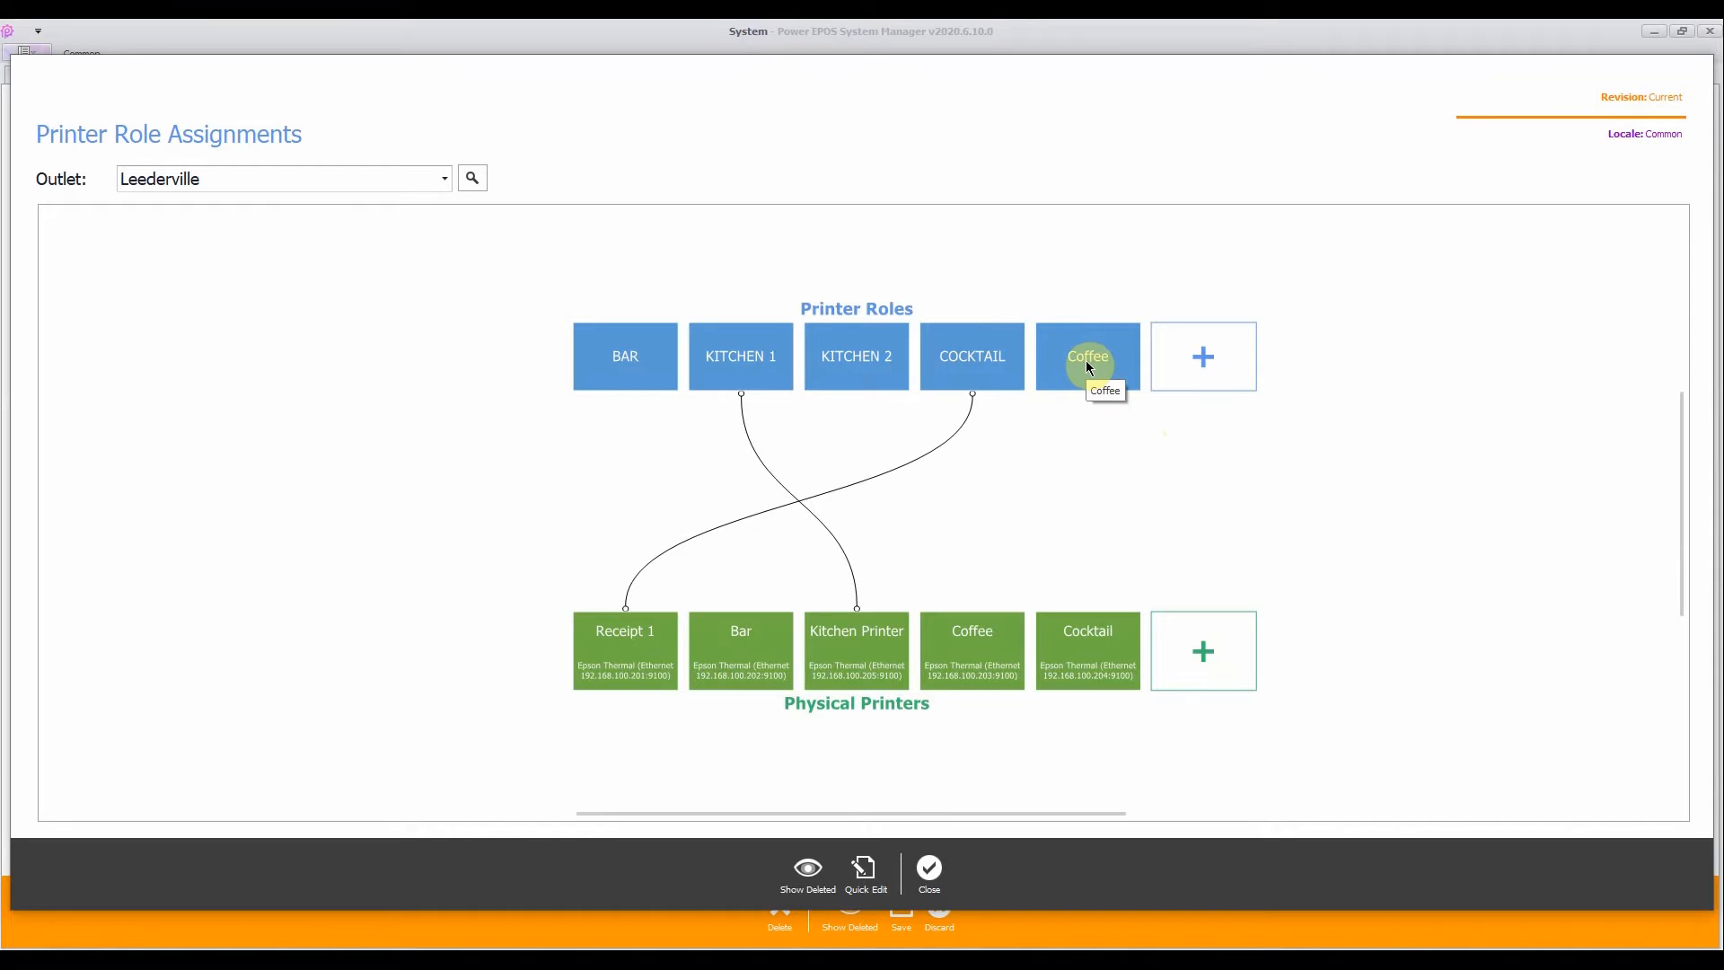
- Map the Coffee role to the Coffee physical printer, save the outlet's changes and return to the console
left_click_drag(1085, 359, 972, 655)
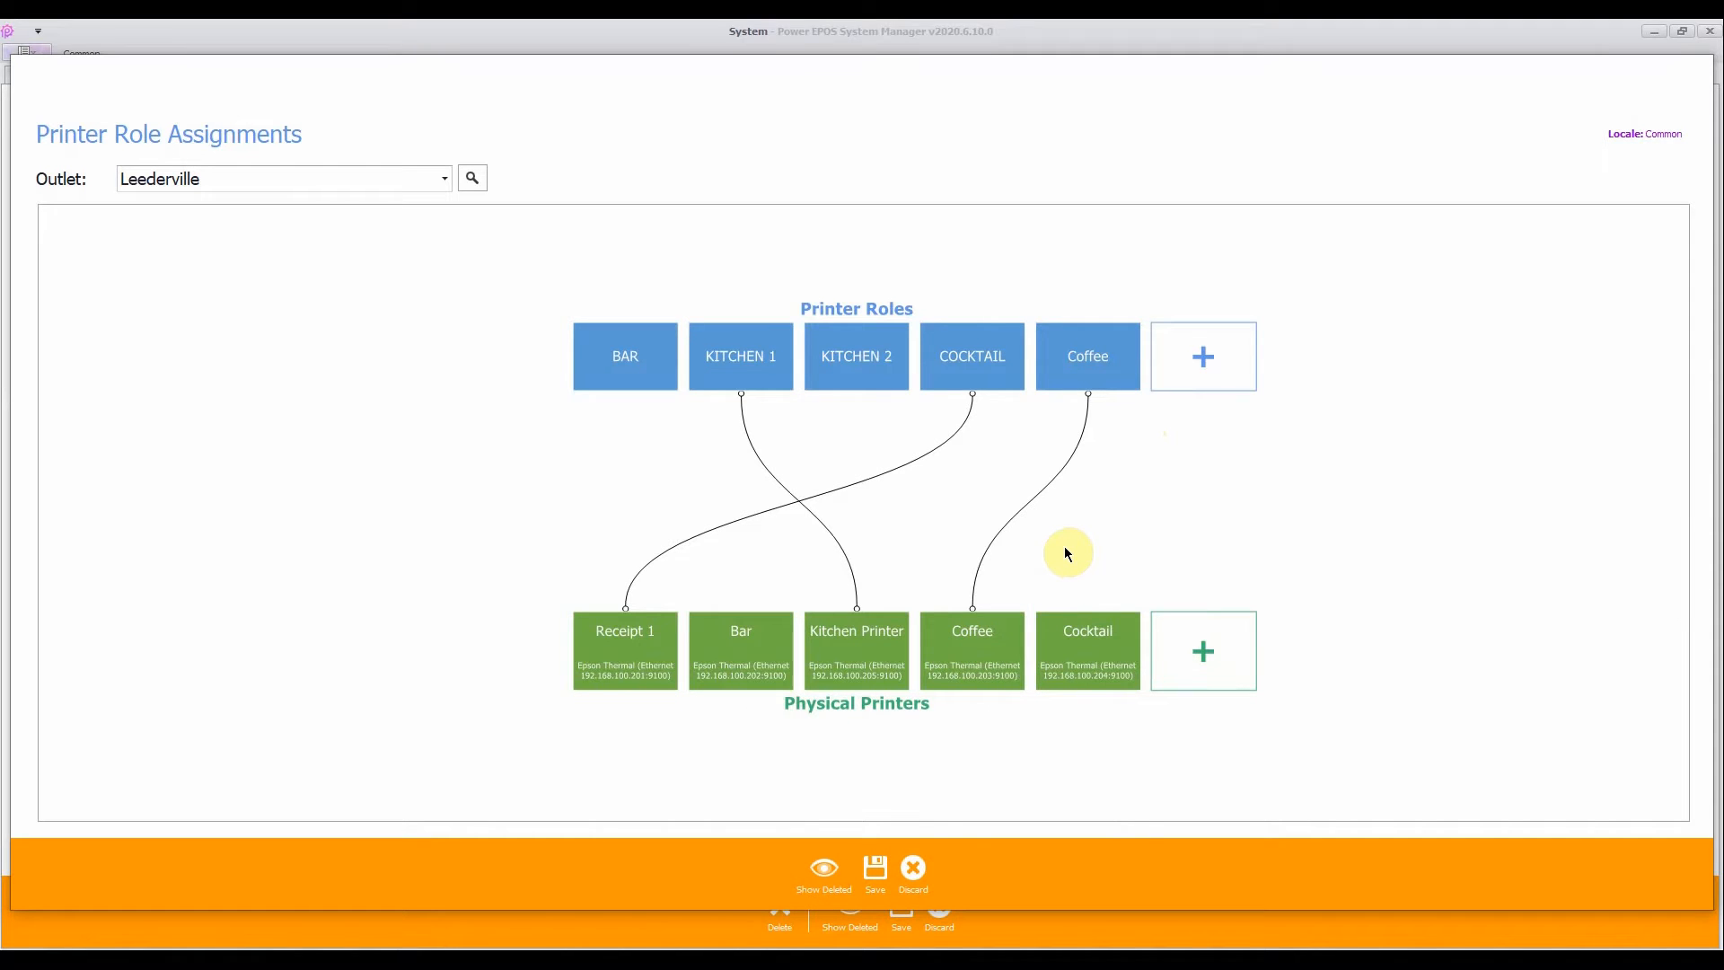
left_click(876, 863)
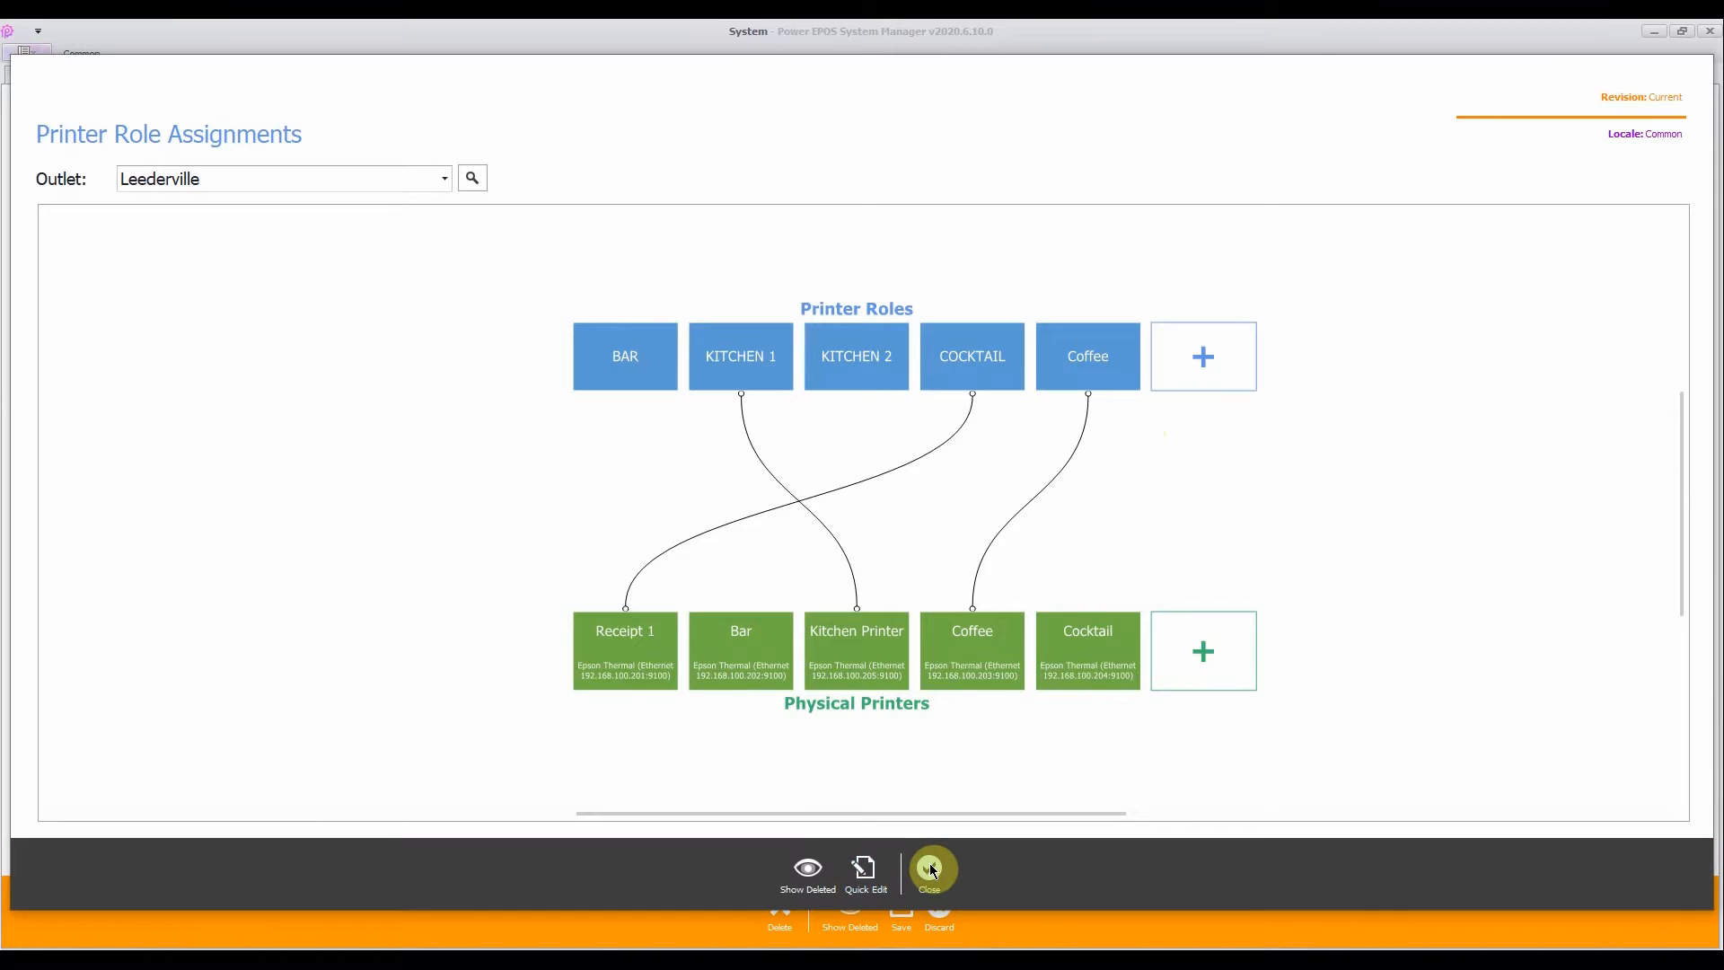
left_click(921, 865)
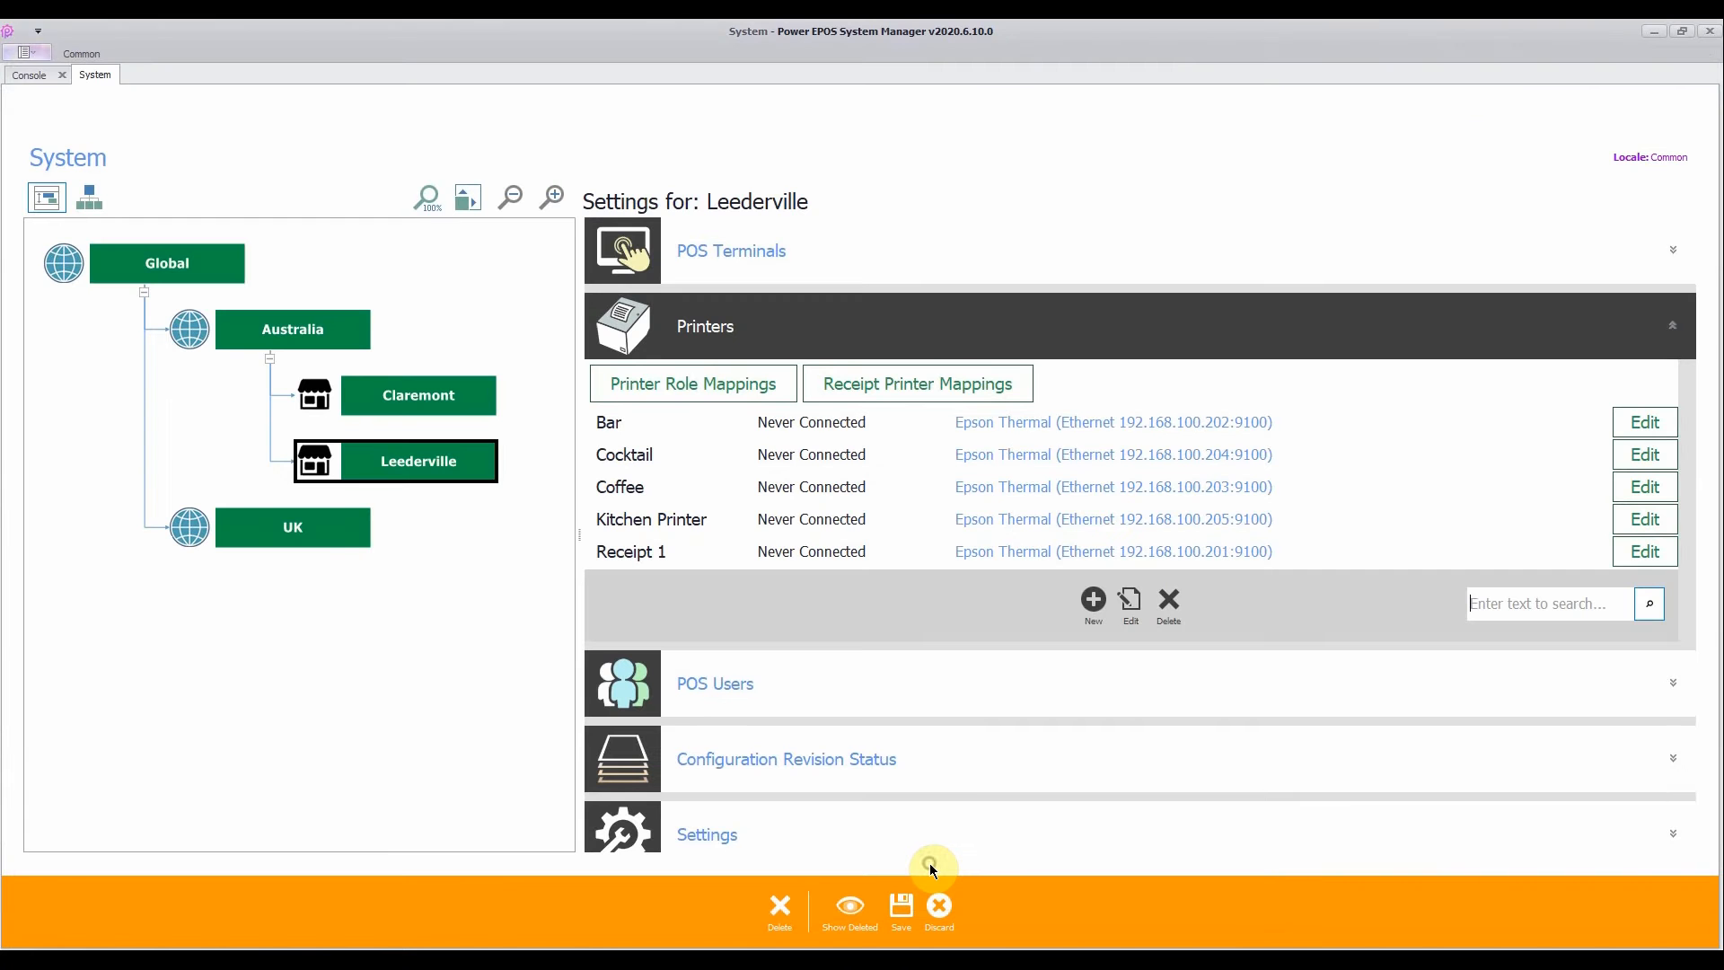
left_click(901, 907)
left_click(972, 903)
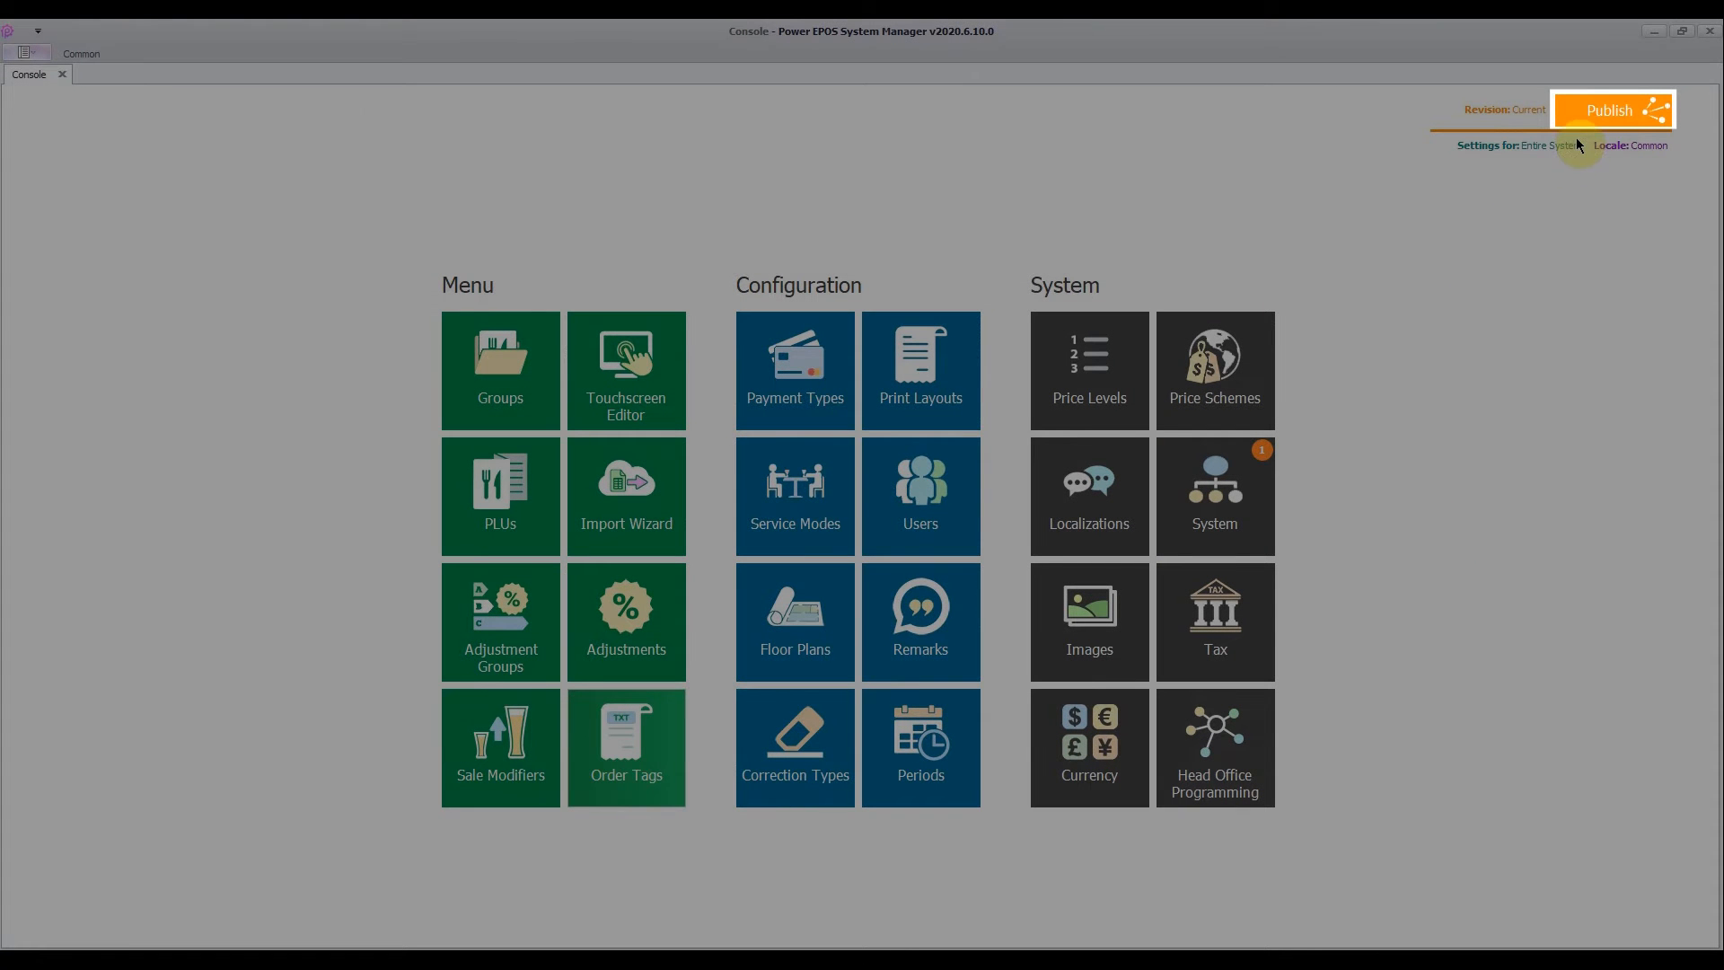
- Publish the new printer role and mapping to all outlets under Global, and check the list of published revisions
left_click(1586, 111)
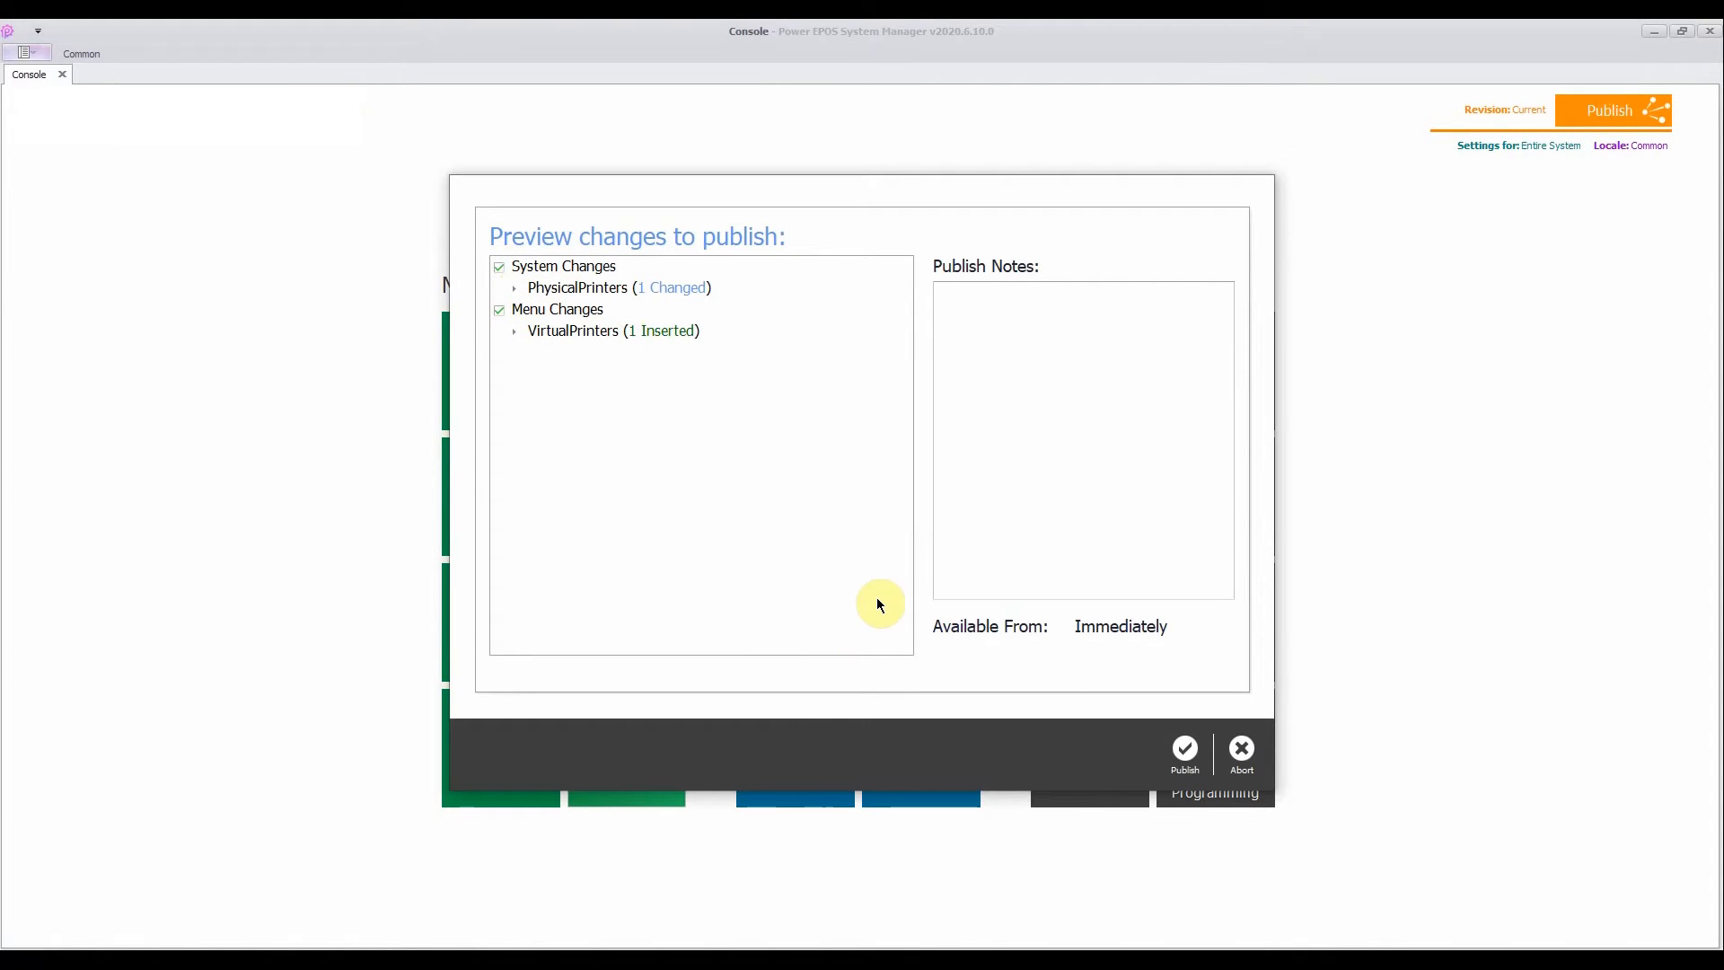
left_click(1178, 756)
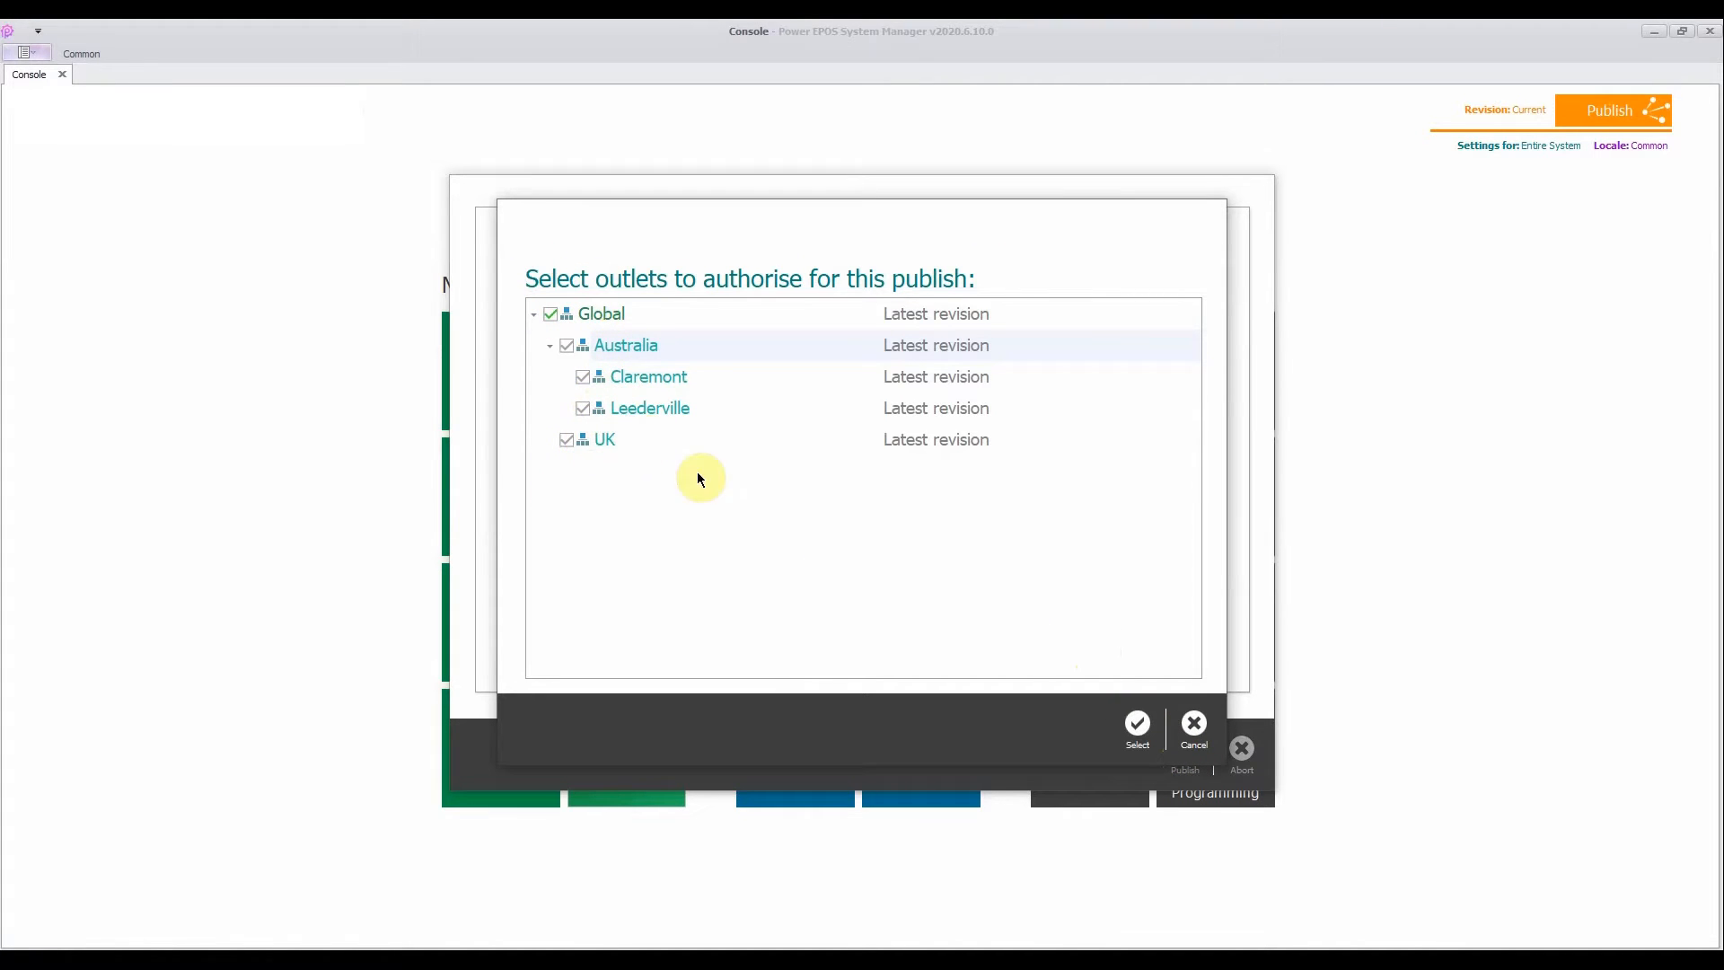
left_click(1134, 721)
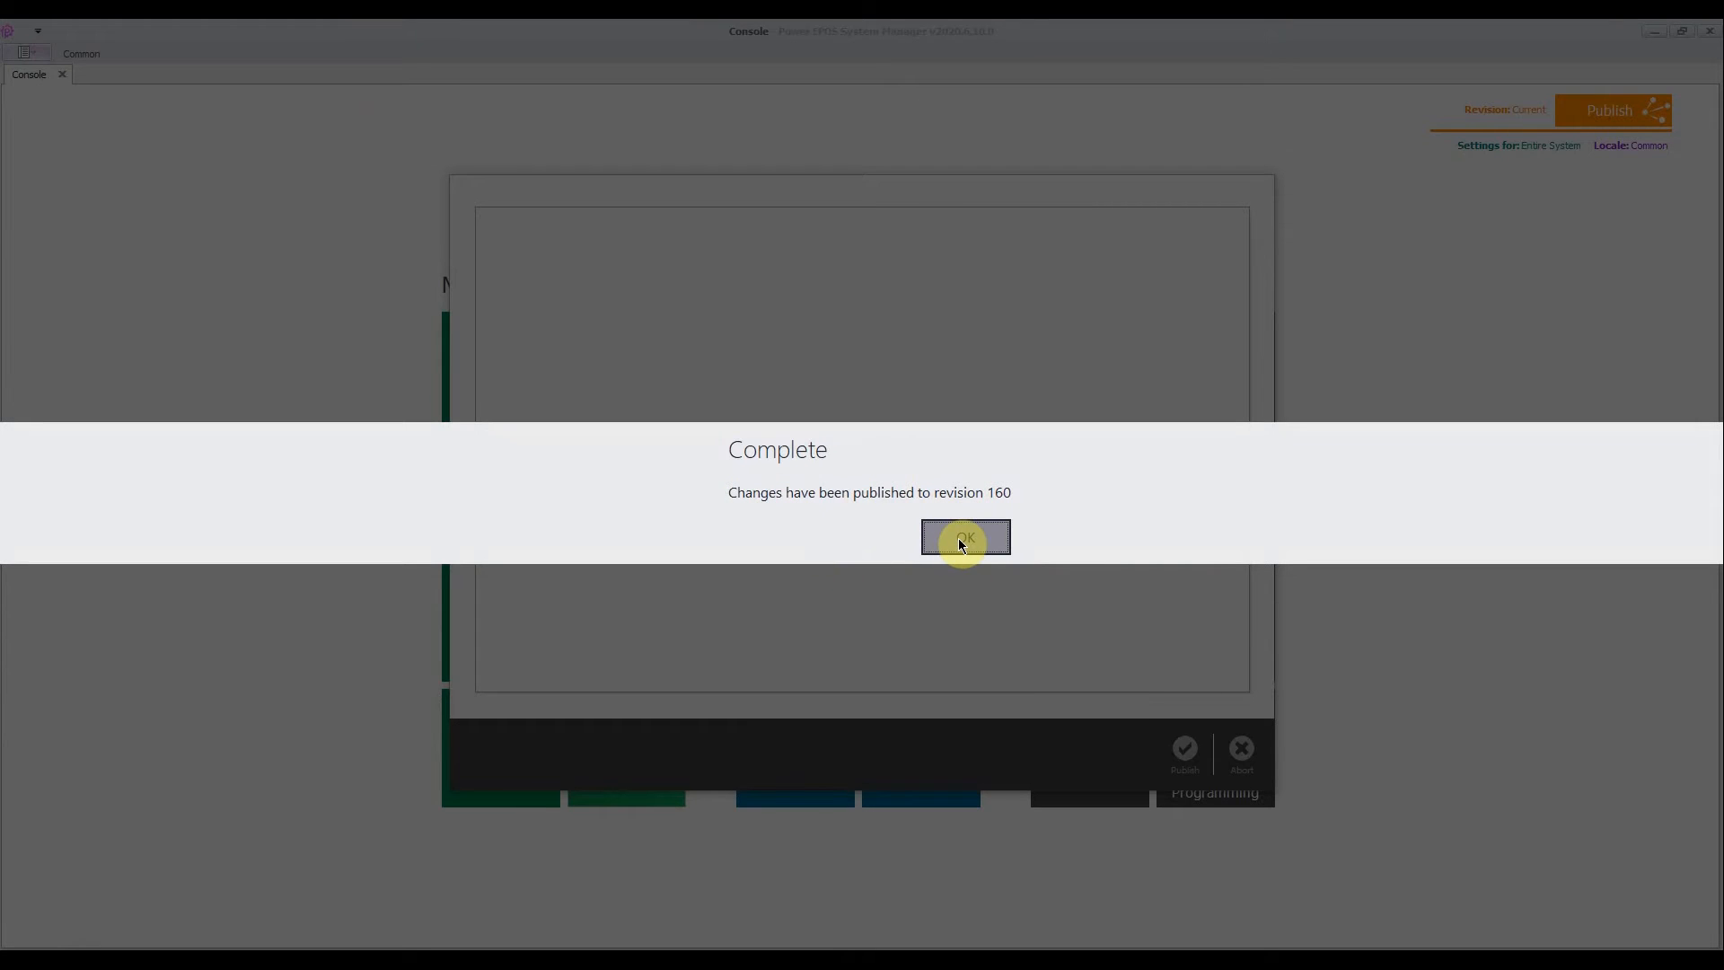
left_click(963, 539)
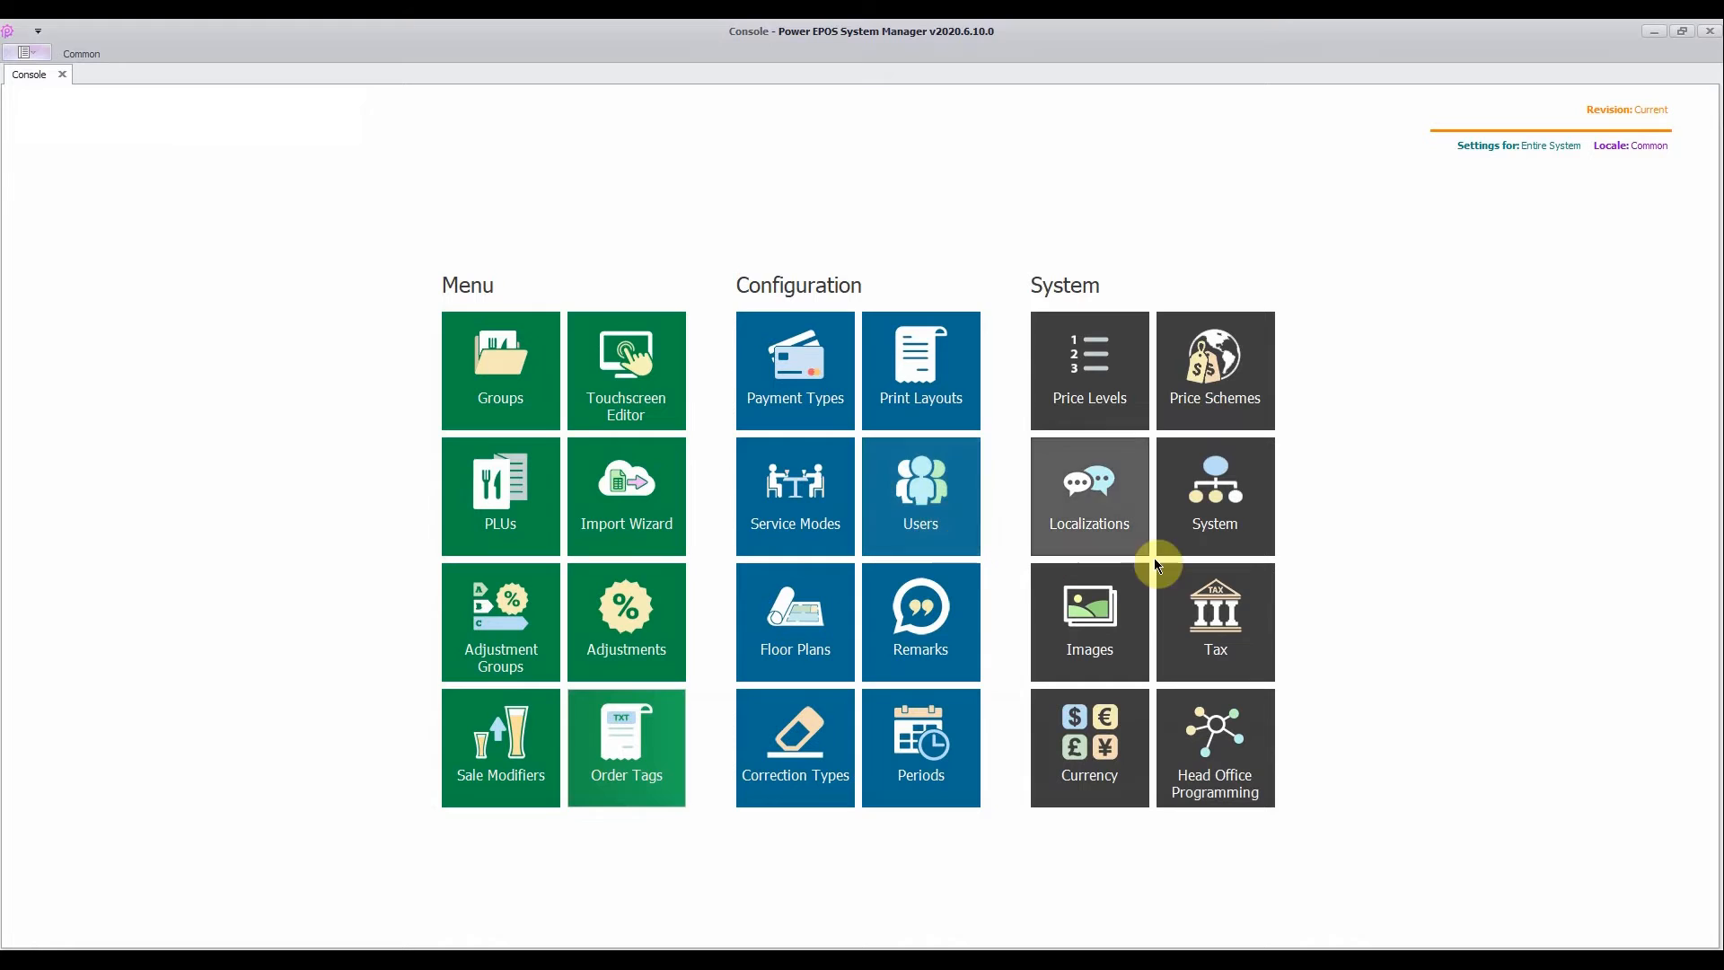
left_click(1628, 112)
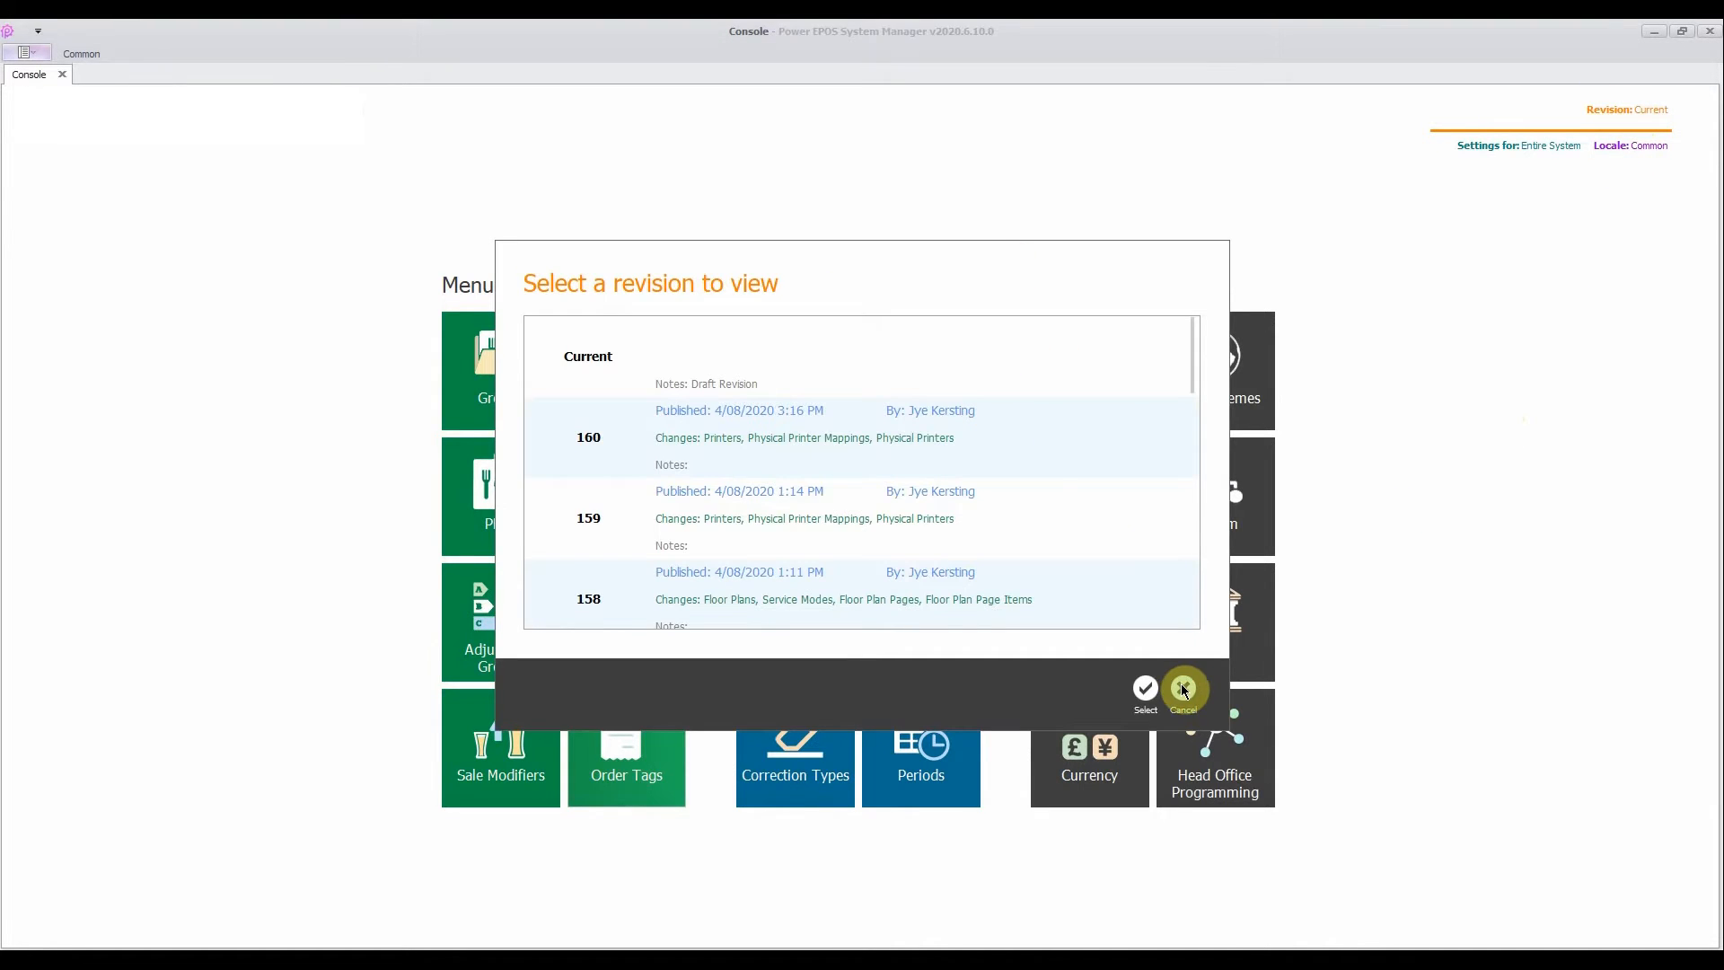
left_click(1183, 688)
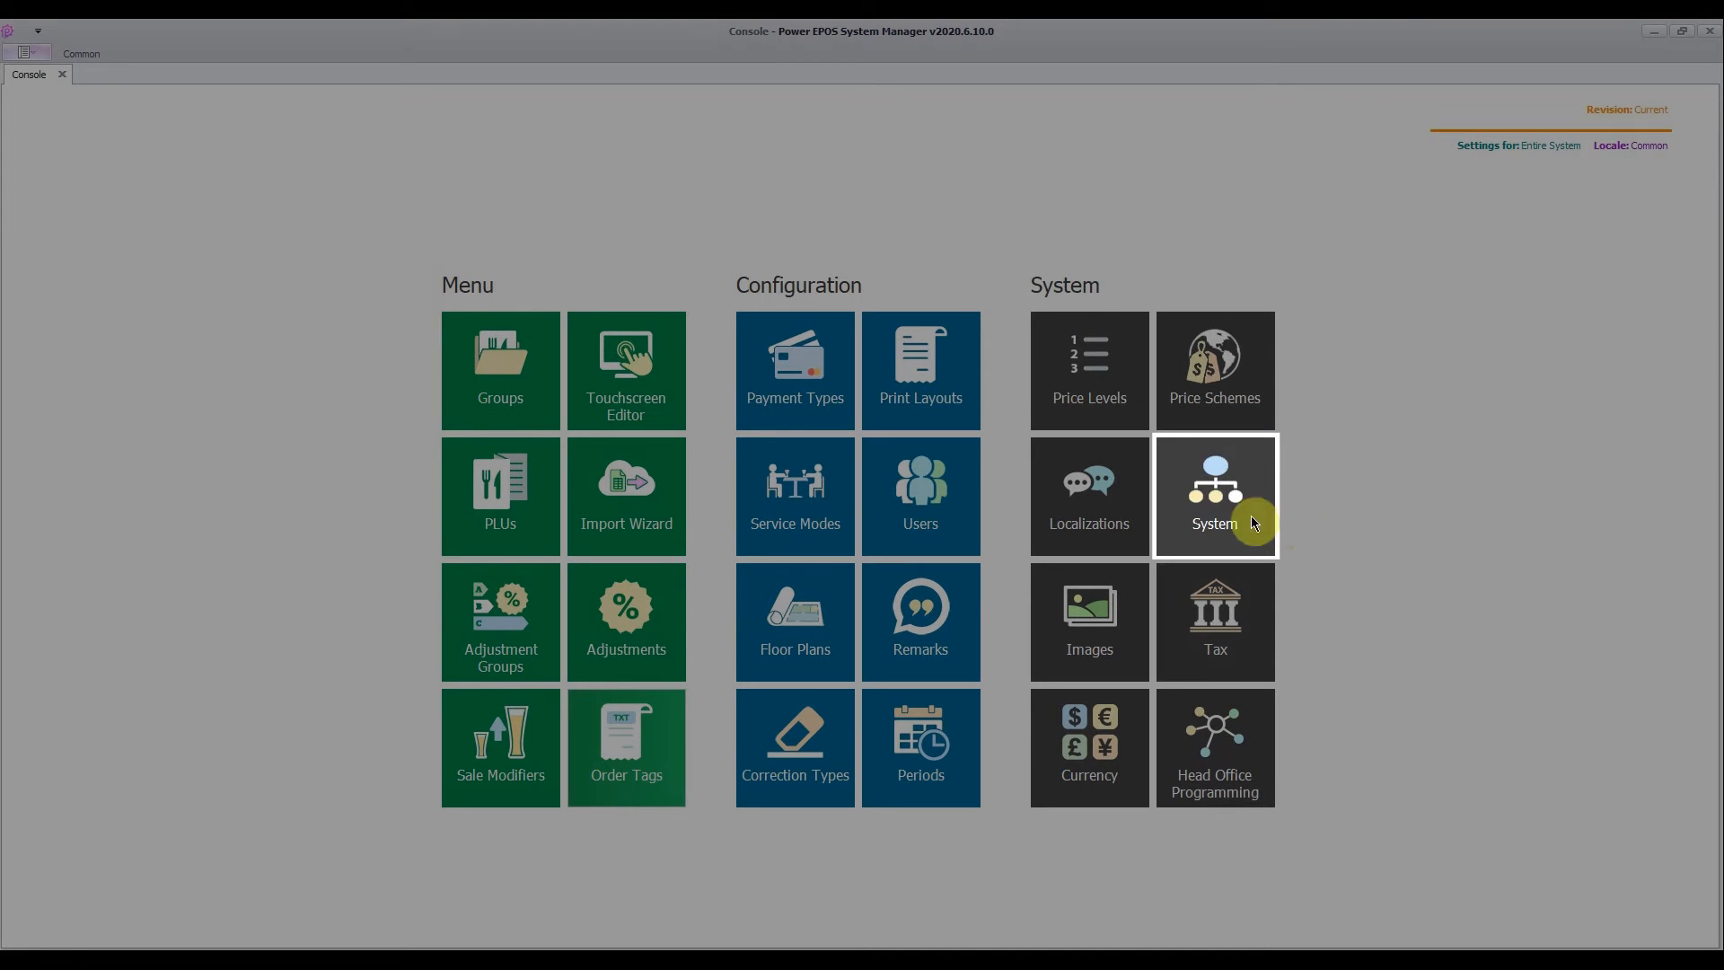
- In Leederville's printer role mappings, link the Coffee role to the Bar physical printer
left_click(1254, 523)
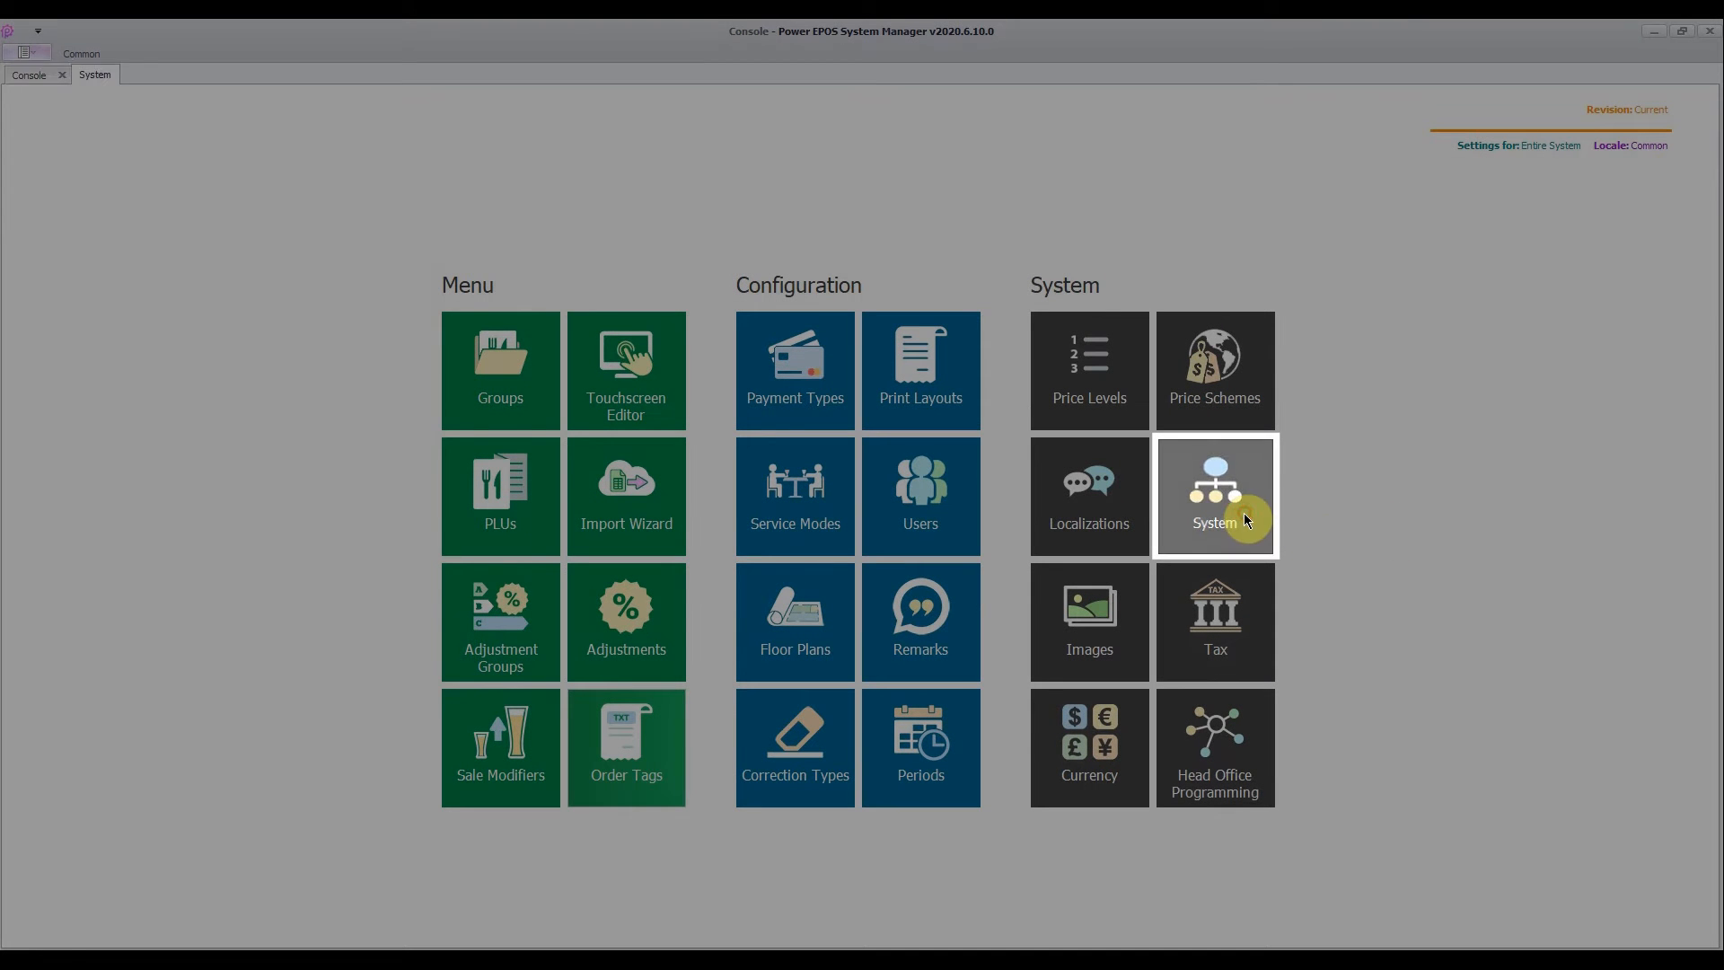
left_click(466, 483)
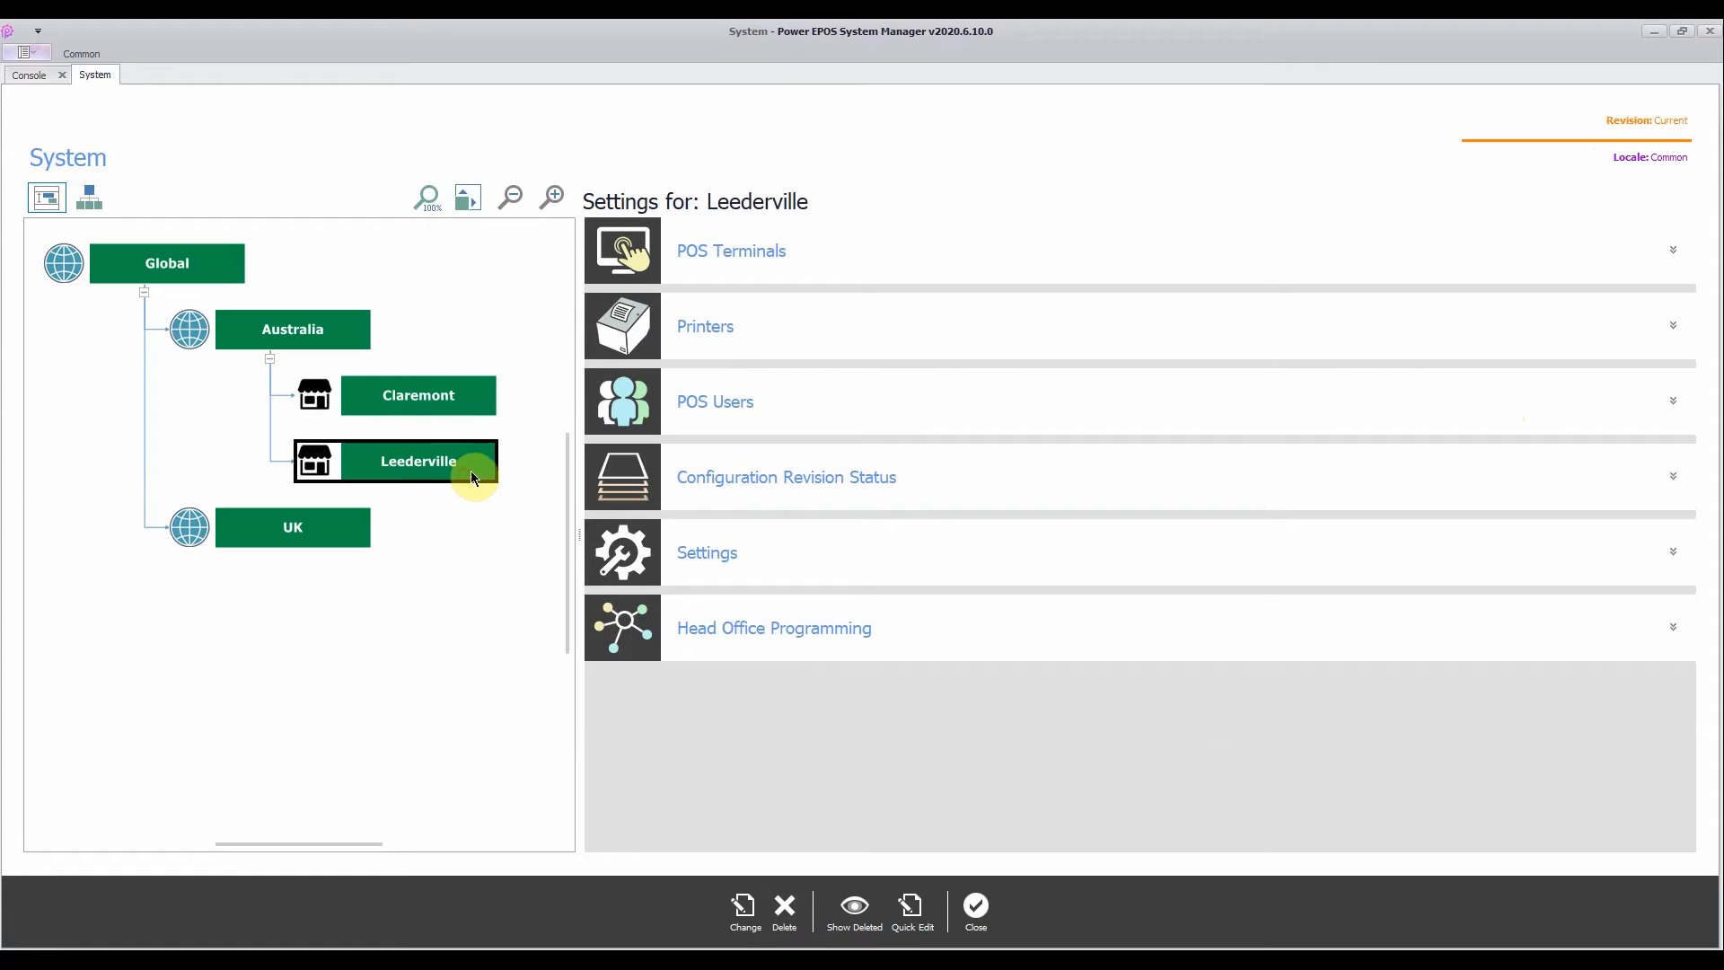
left_click(740, 326)
left_click(738, 394)
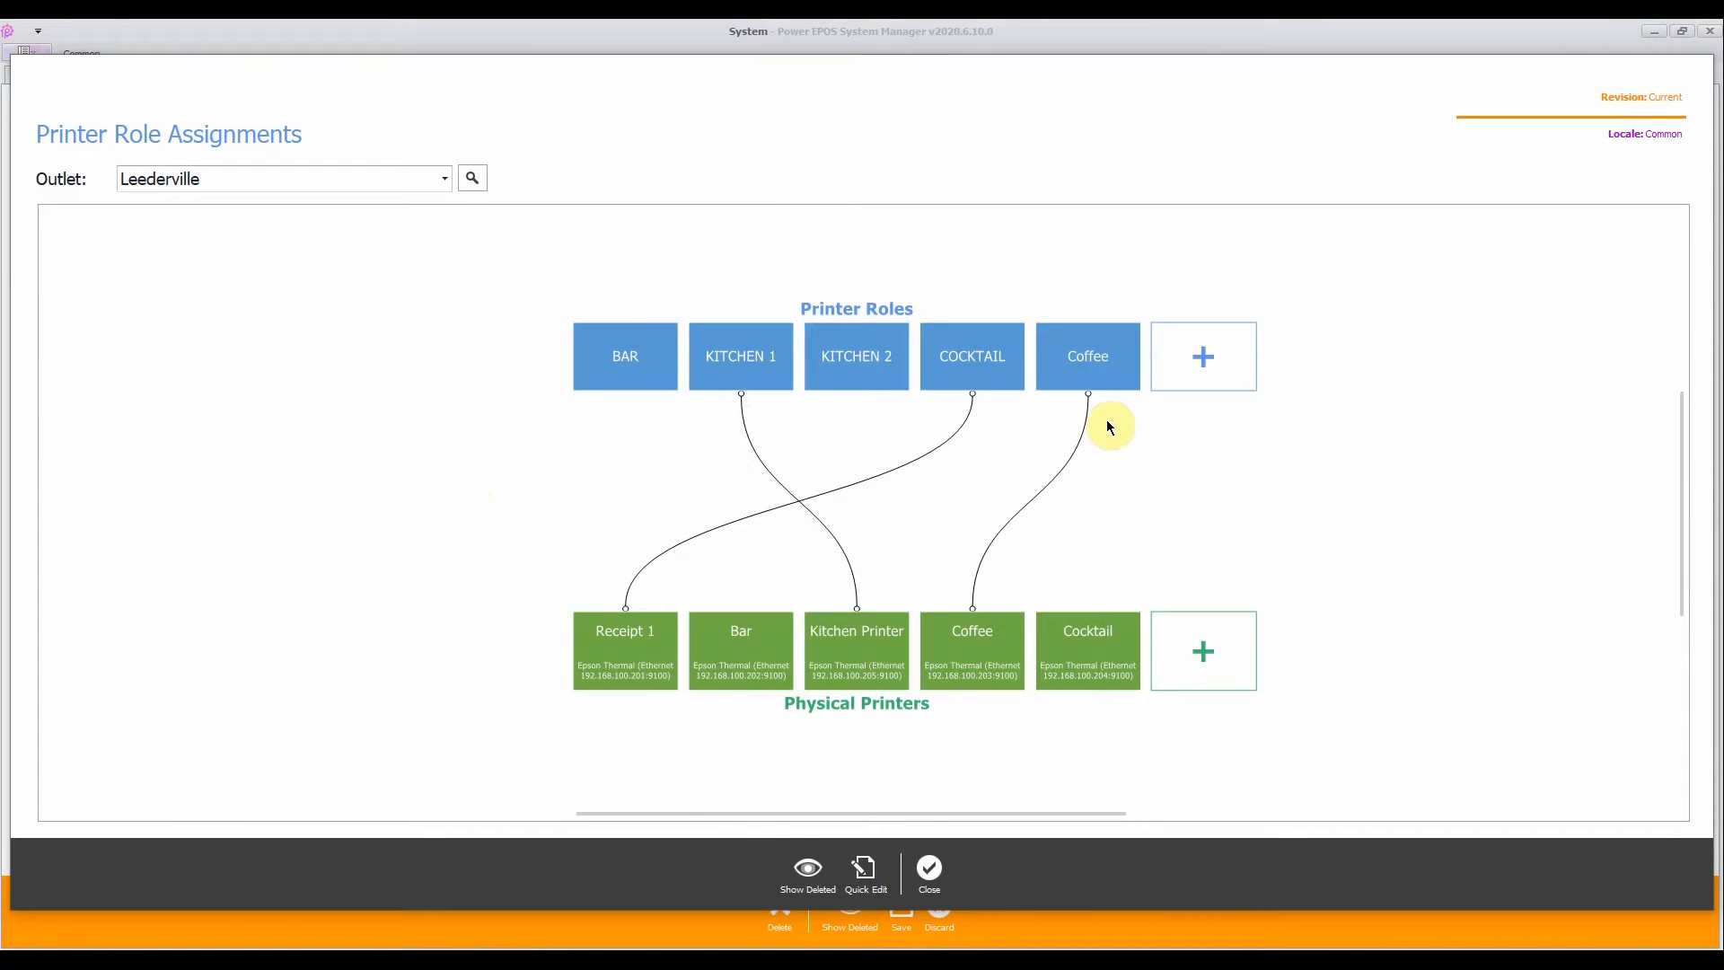
left_click_drag(1092, 368, 728, 660)
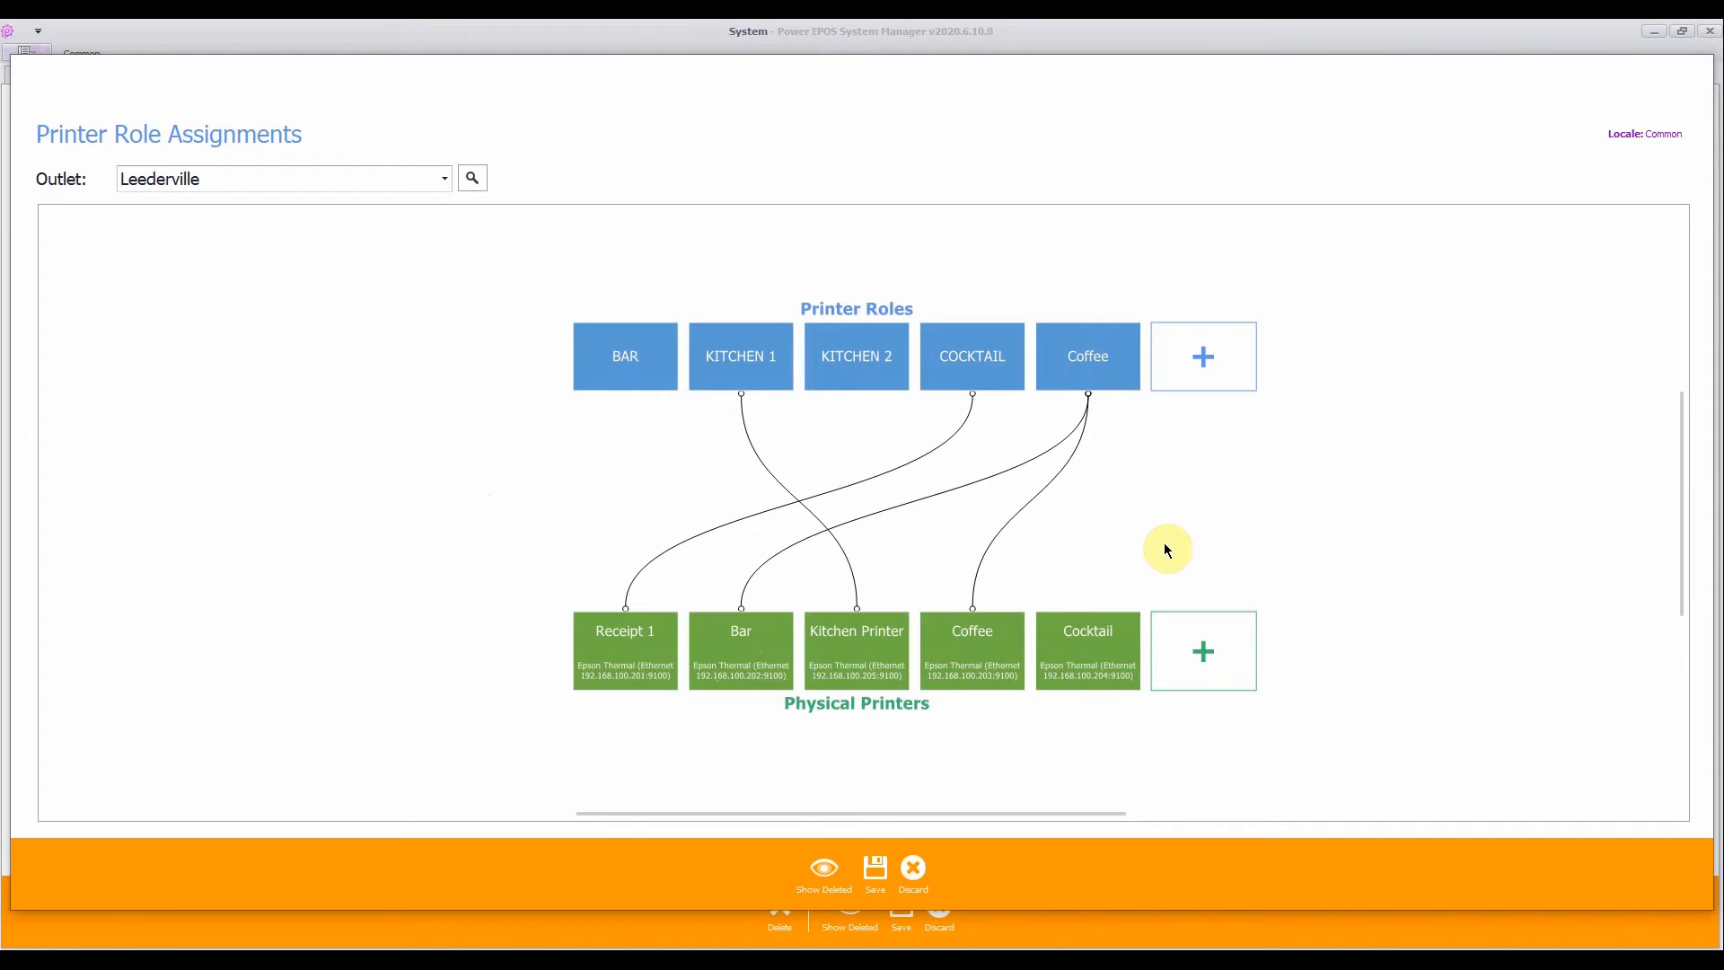
- Delete the link between the Coffee role and the Coffee printer, save the changes and return to the console
left_click(1034, 508)
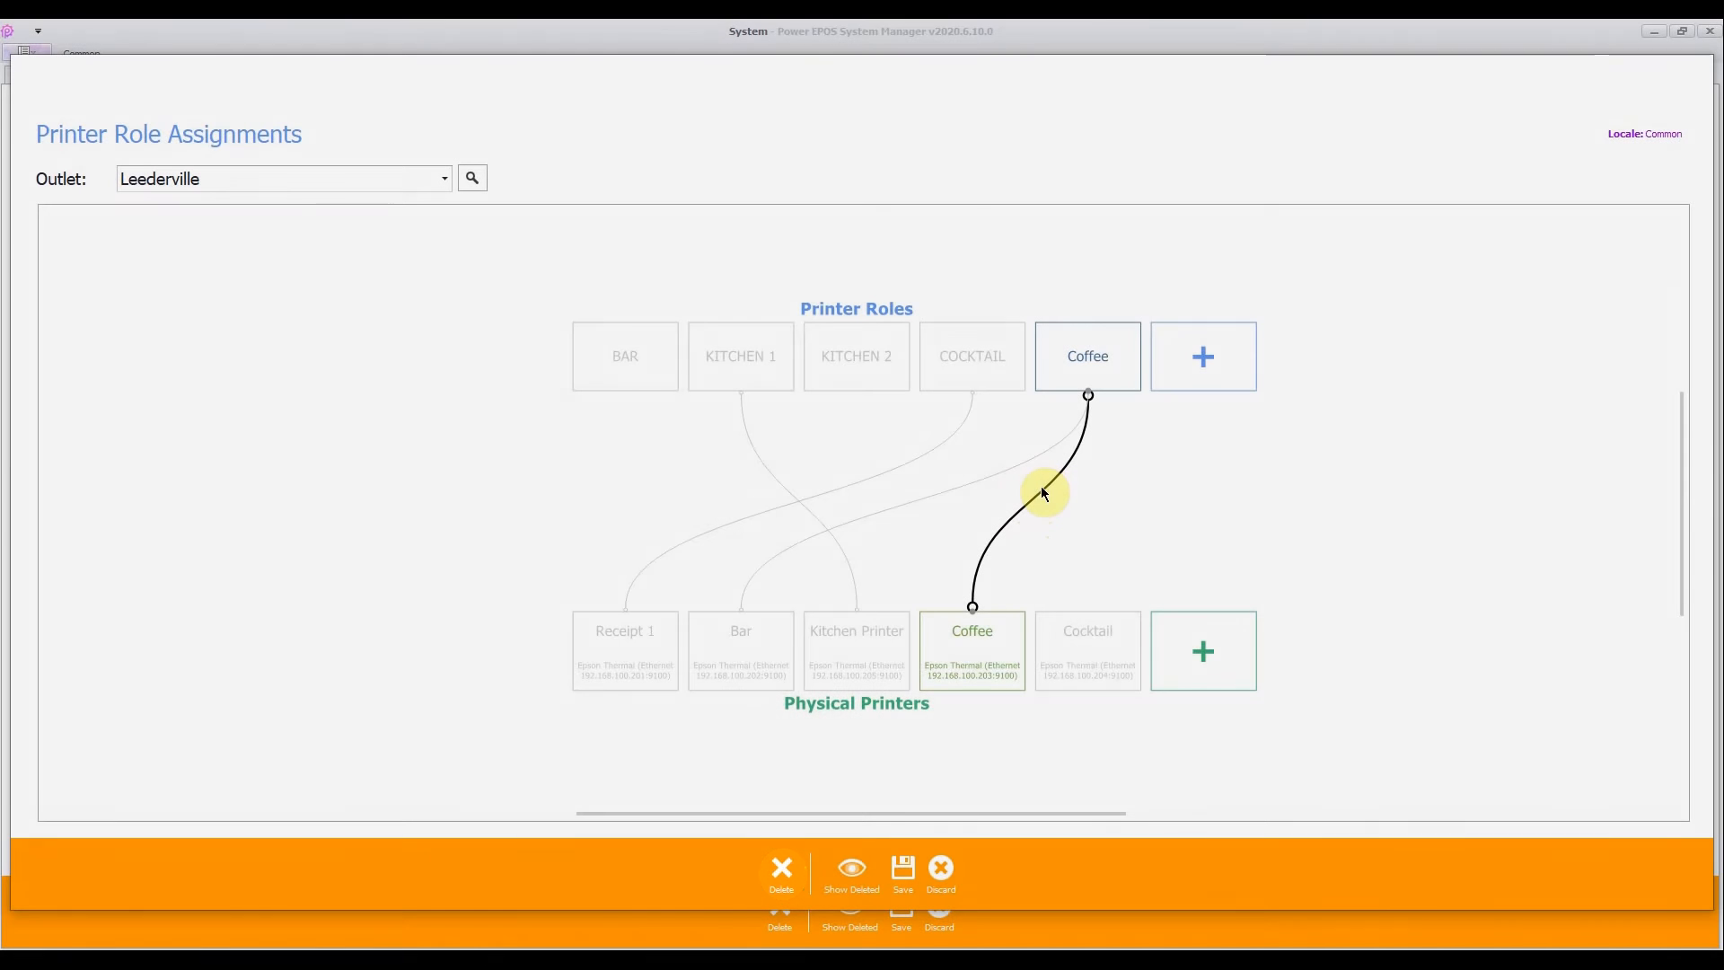
right_click(1041, 487)
left_click(1104, 507)
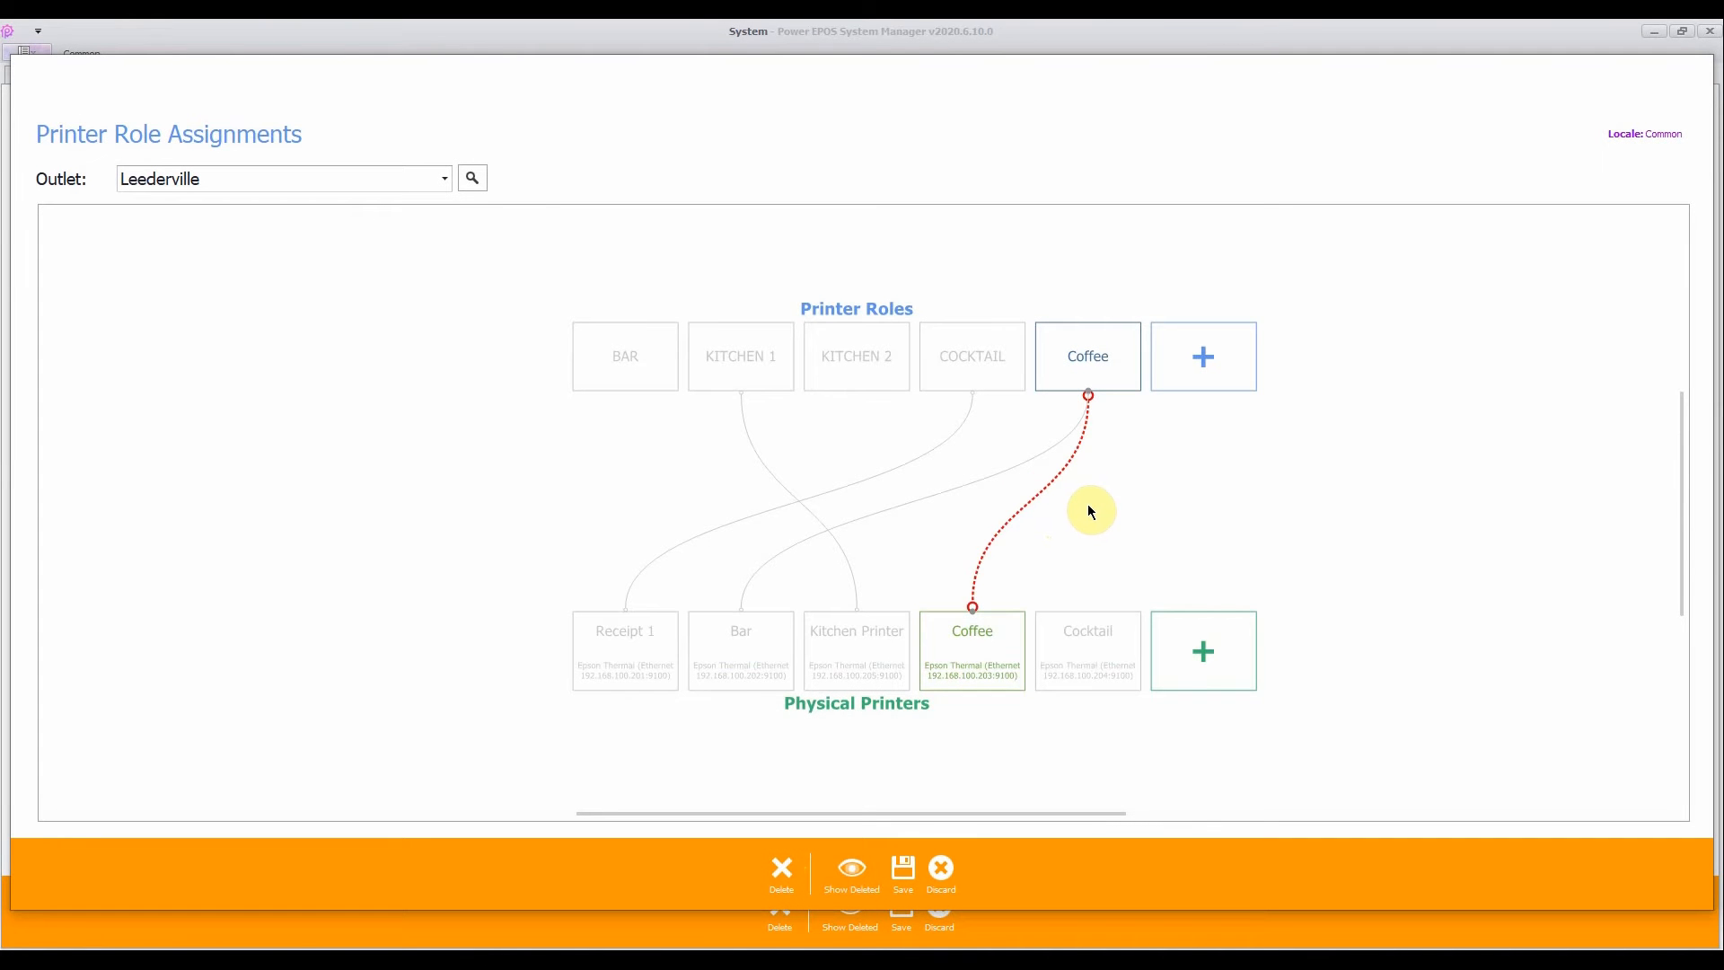
left_click(902, 878)
left_click(961, 870)
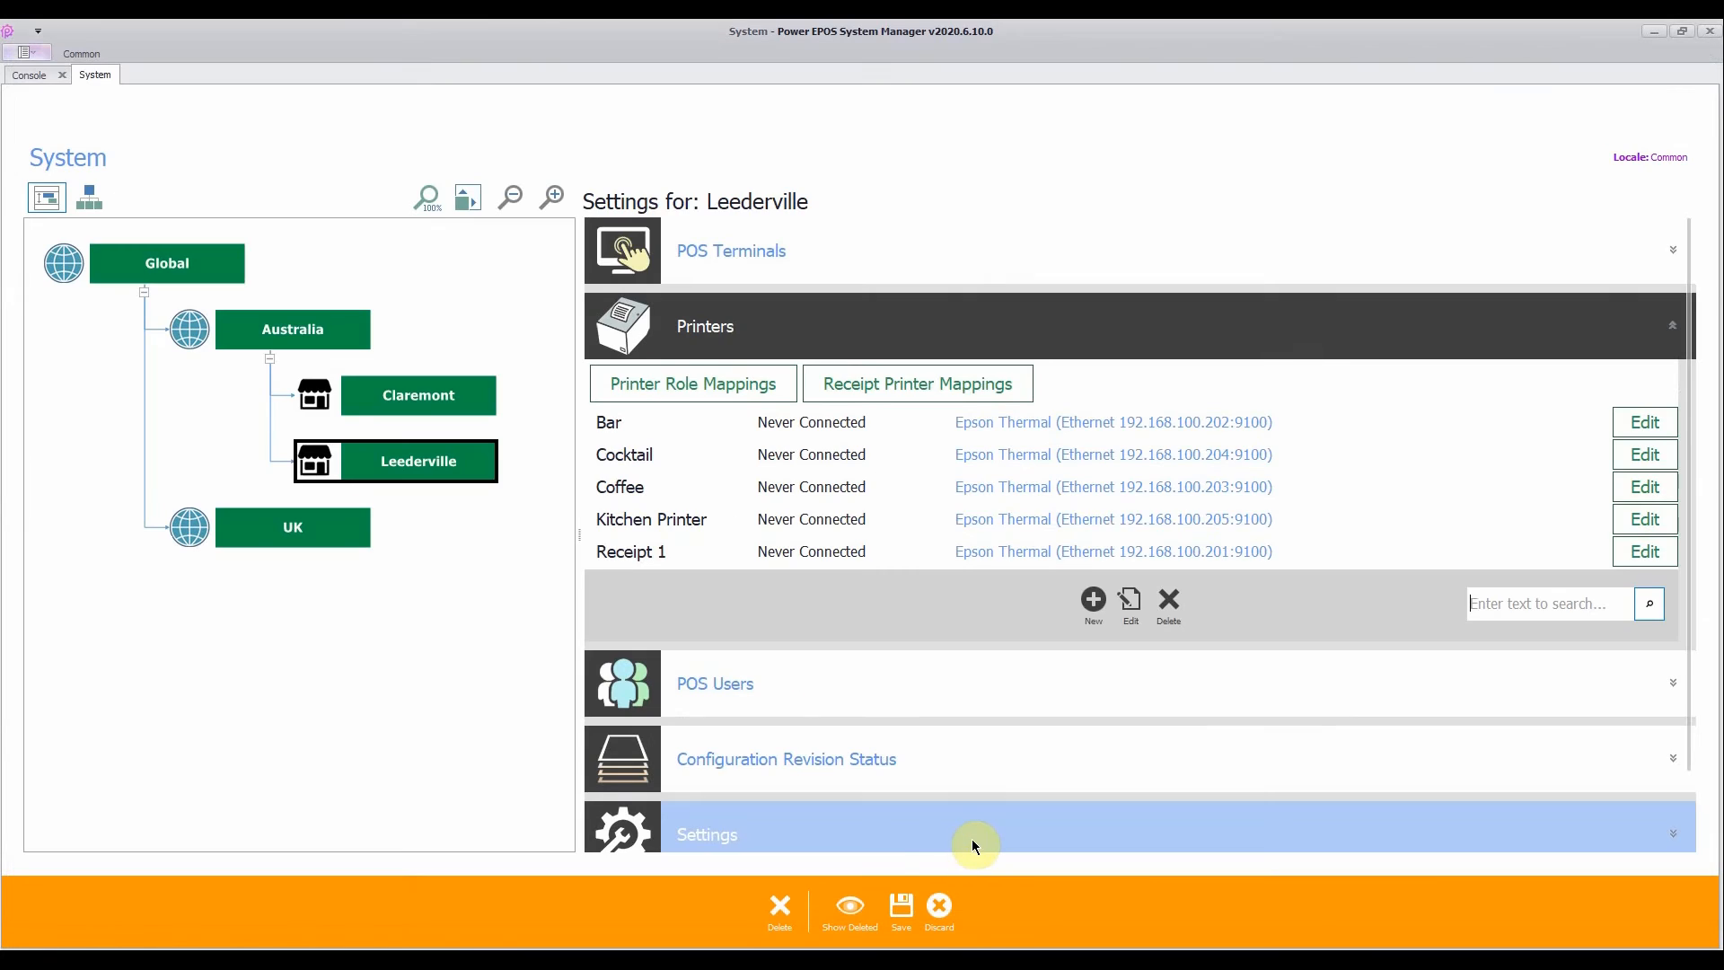
left_click(901, 905)
left_click(978, 909)
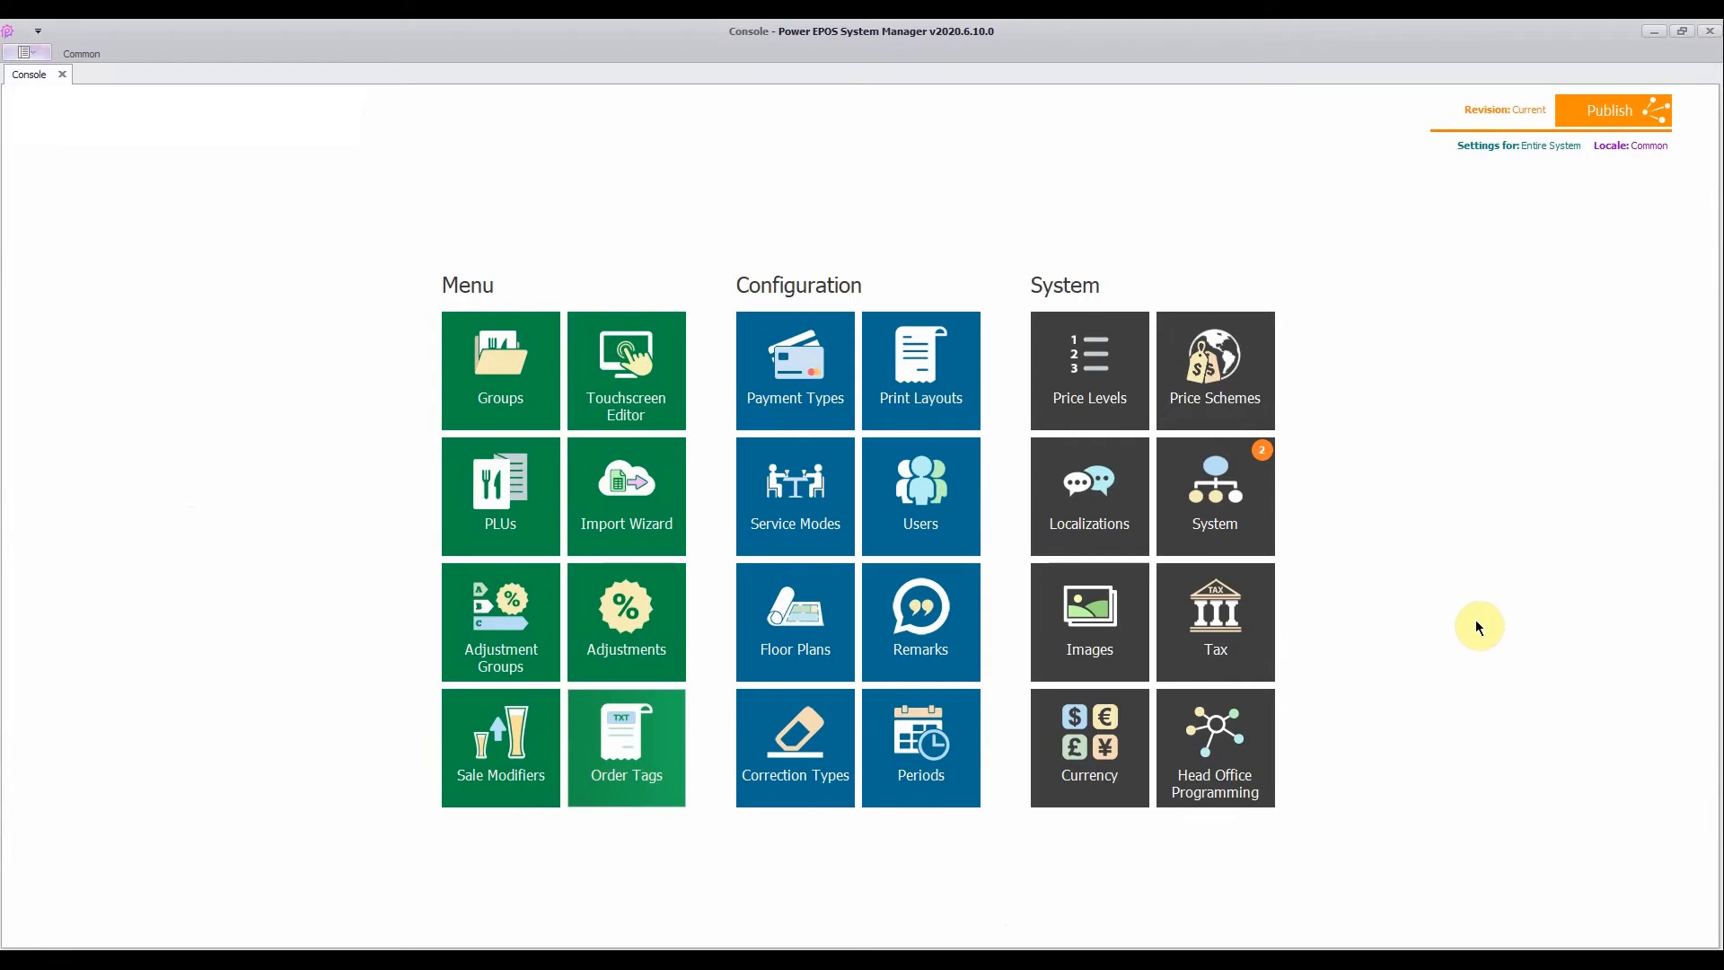
- Publish the changed printer mappings to all outlets, available immediately
left_click(1580, 111)
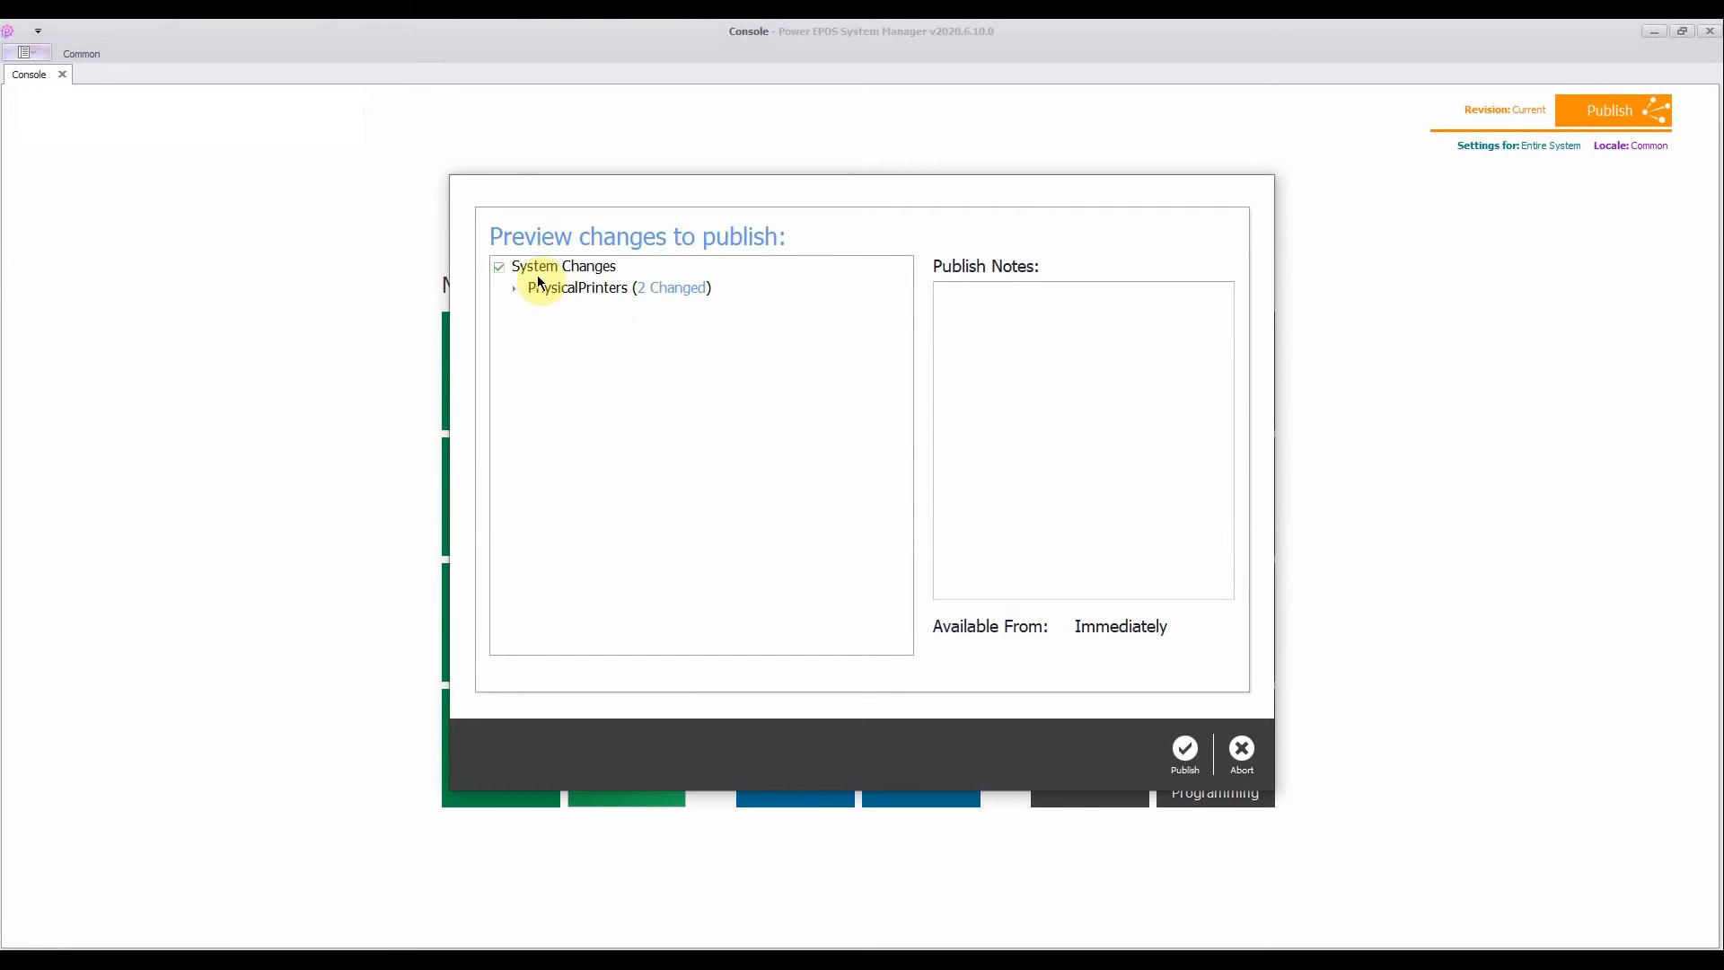
left_click(1185, 752)
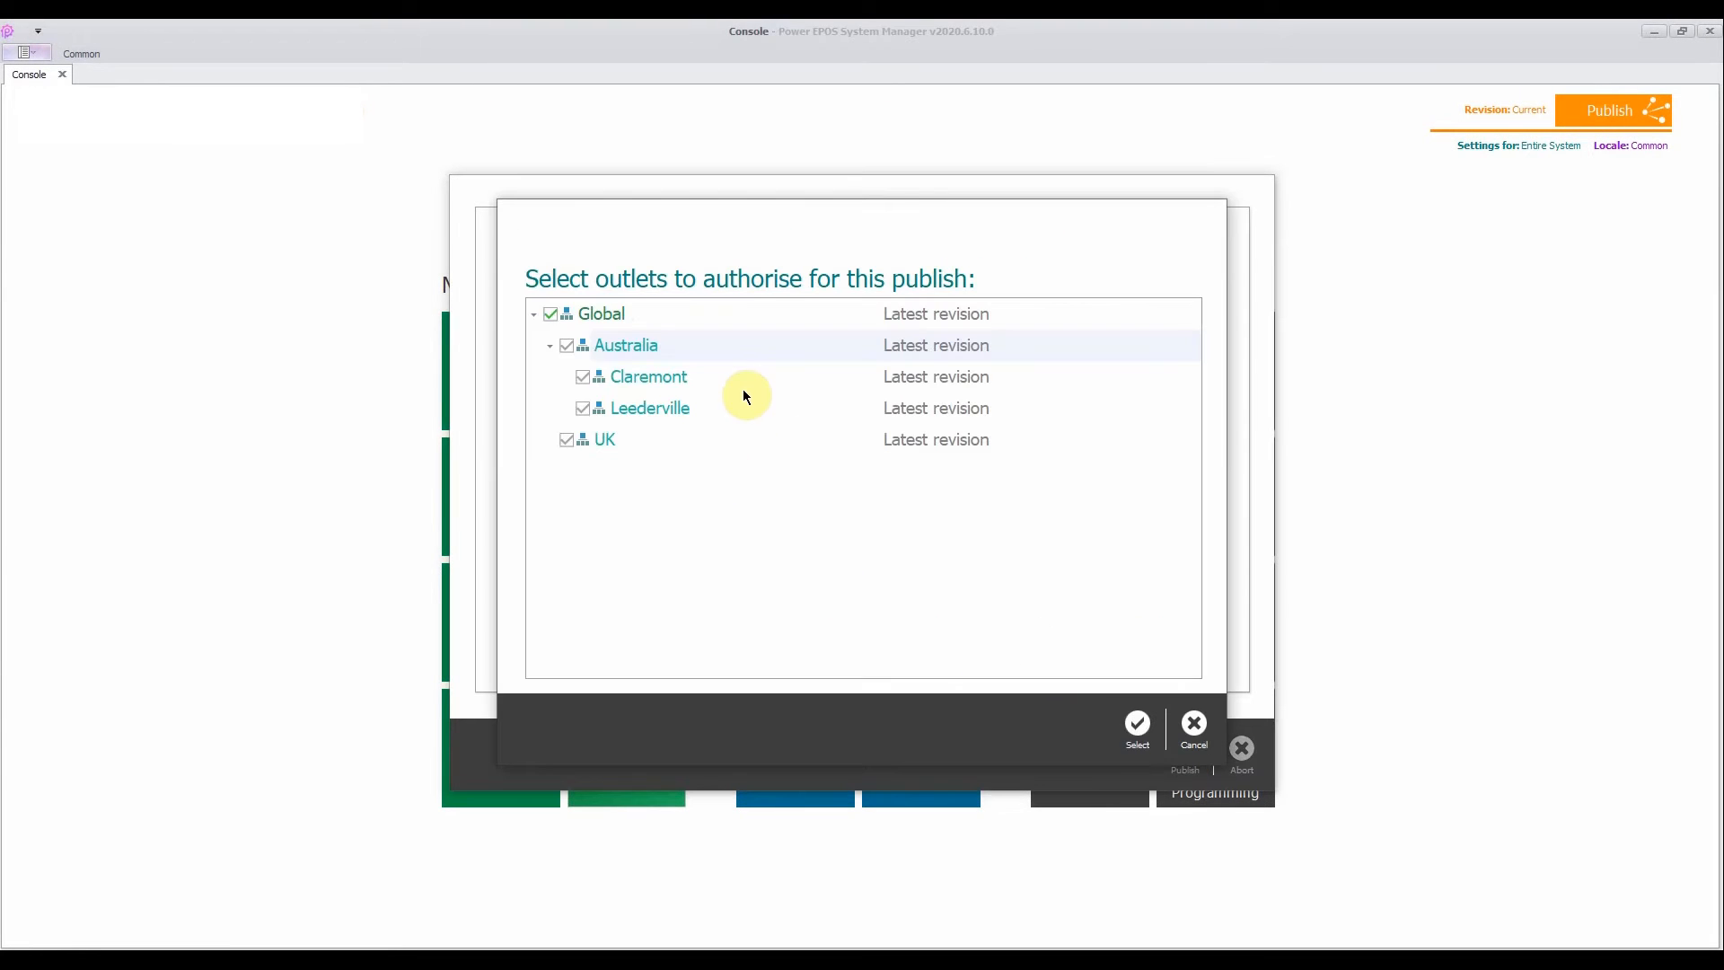
left_click(1138, 734)
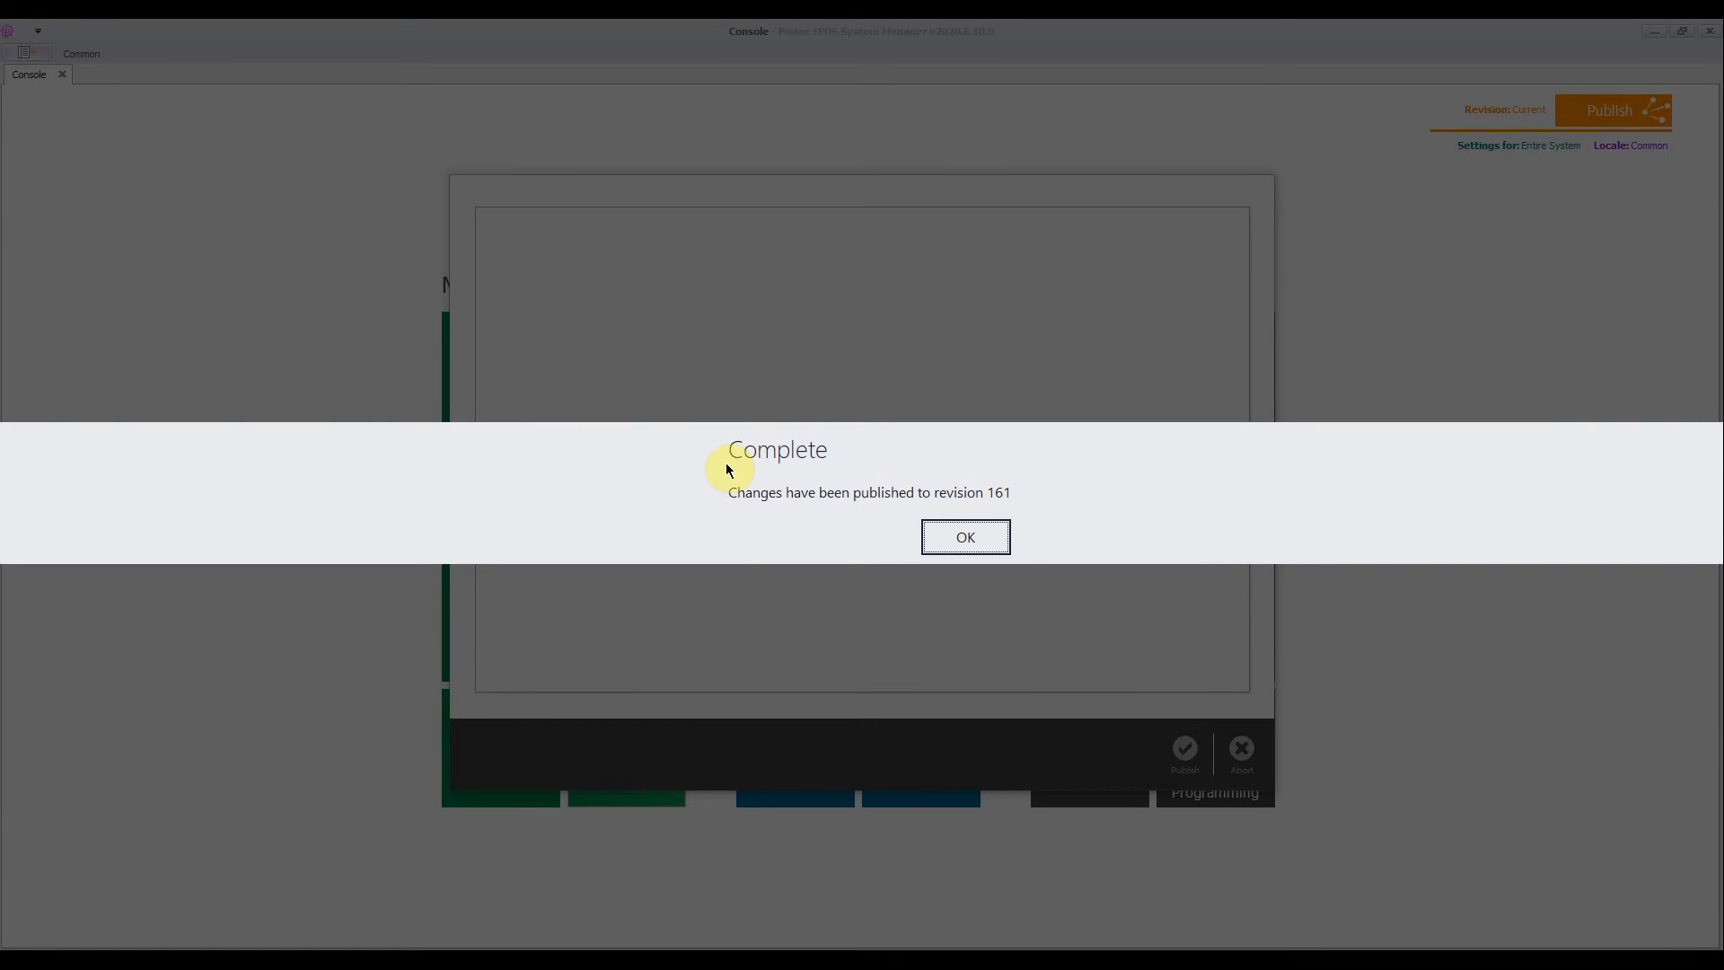
left_click(955, 531)
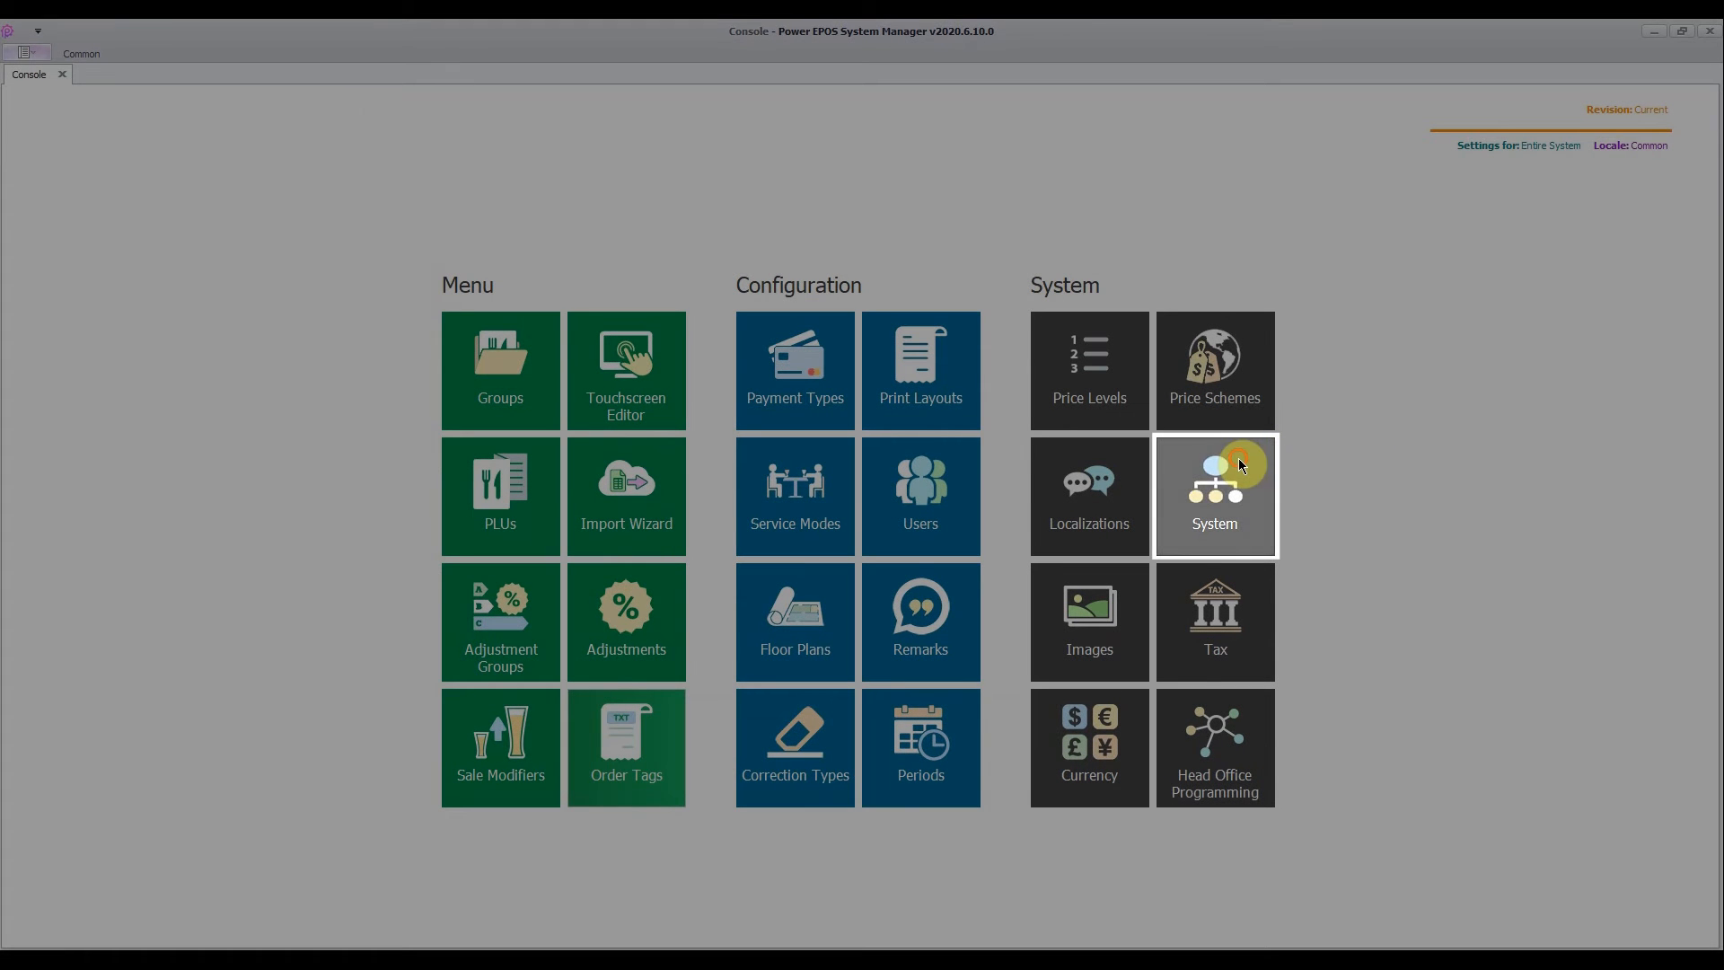
- Open the receipt printer mappings for the Leederville outlet
left_click(1241, 464)
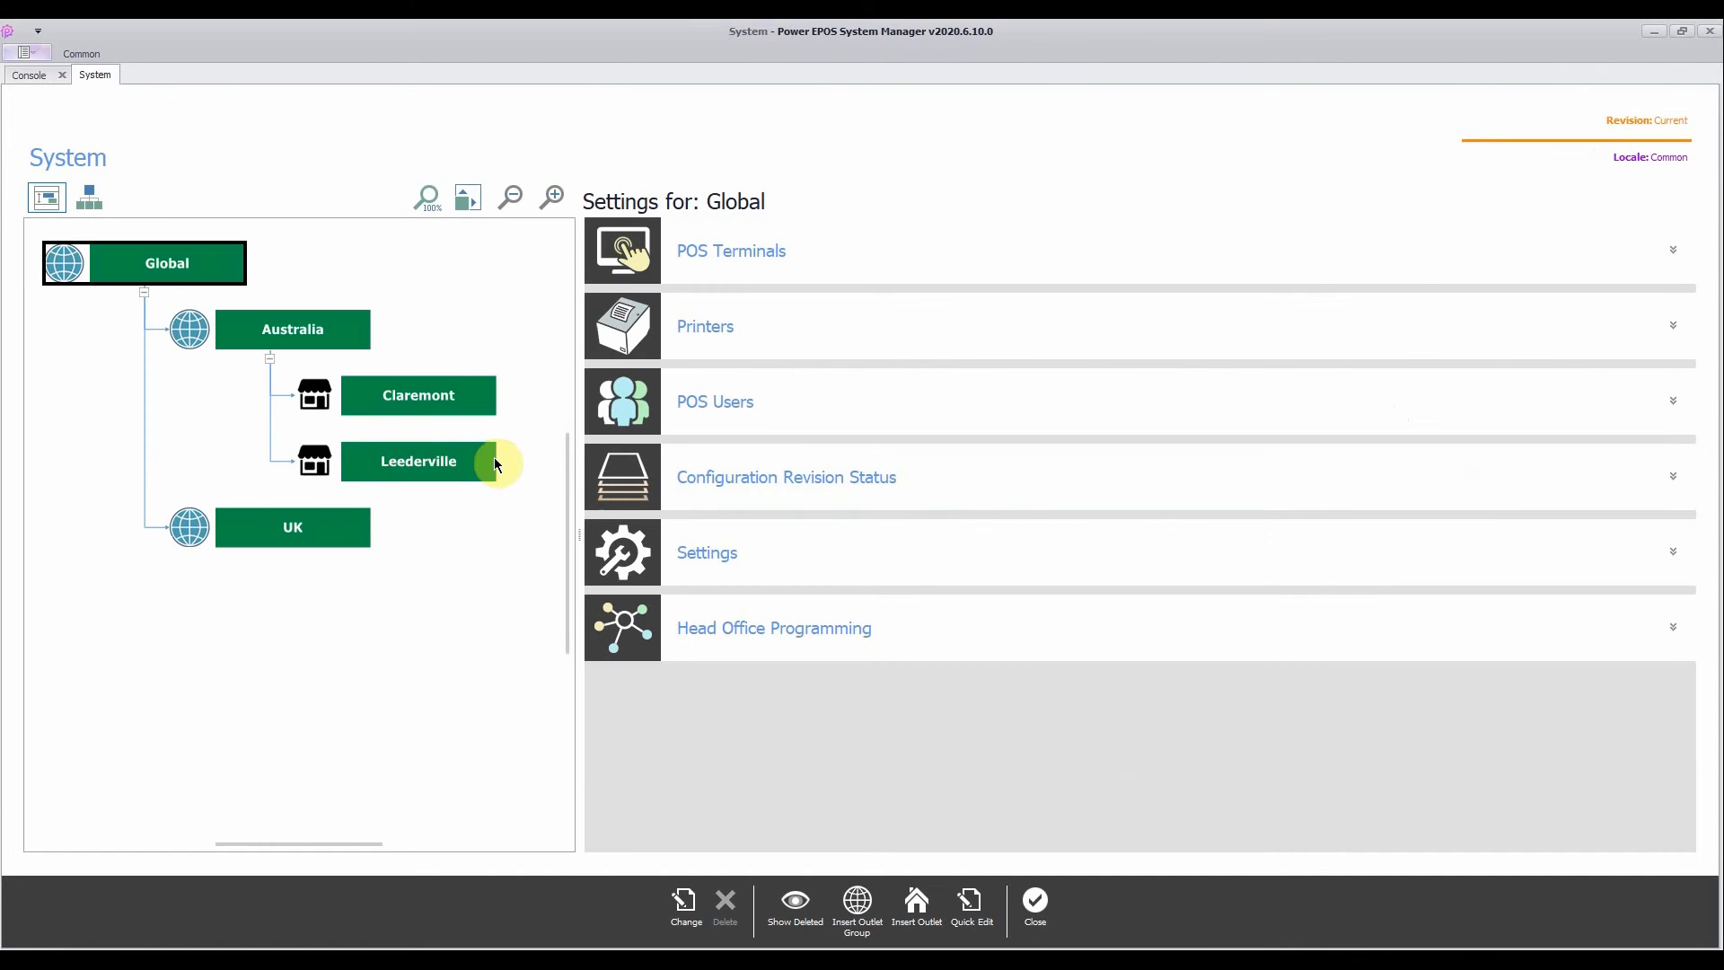
left_click(440, 463)
left_click(700, 341)
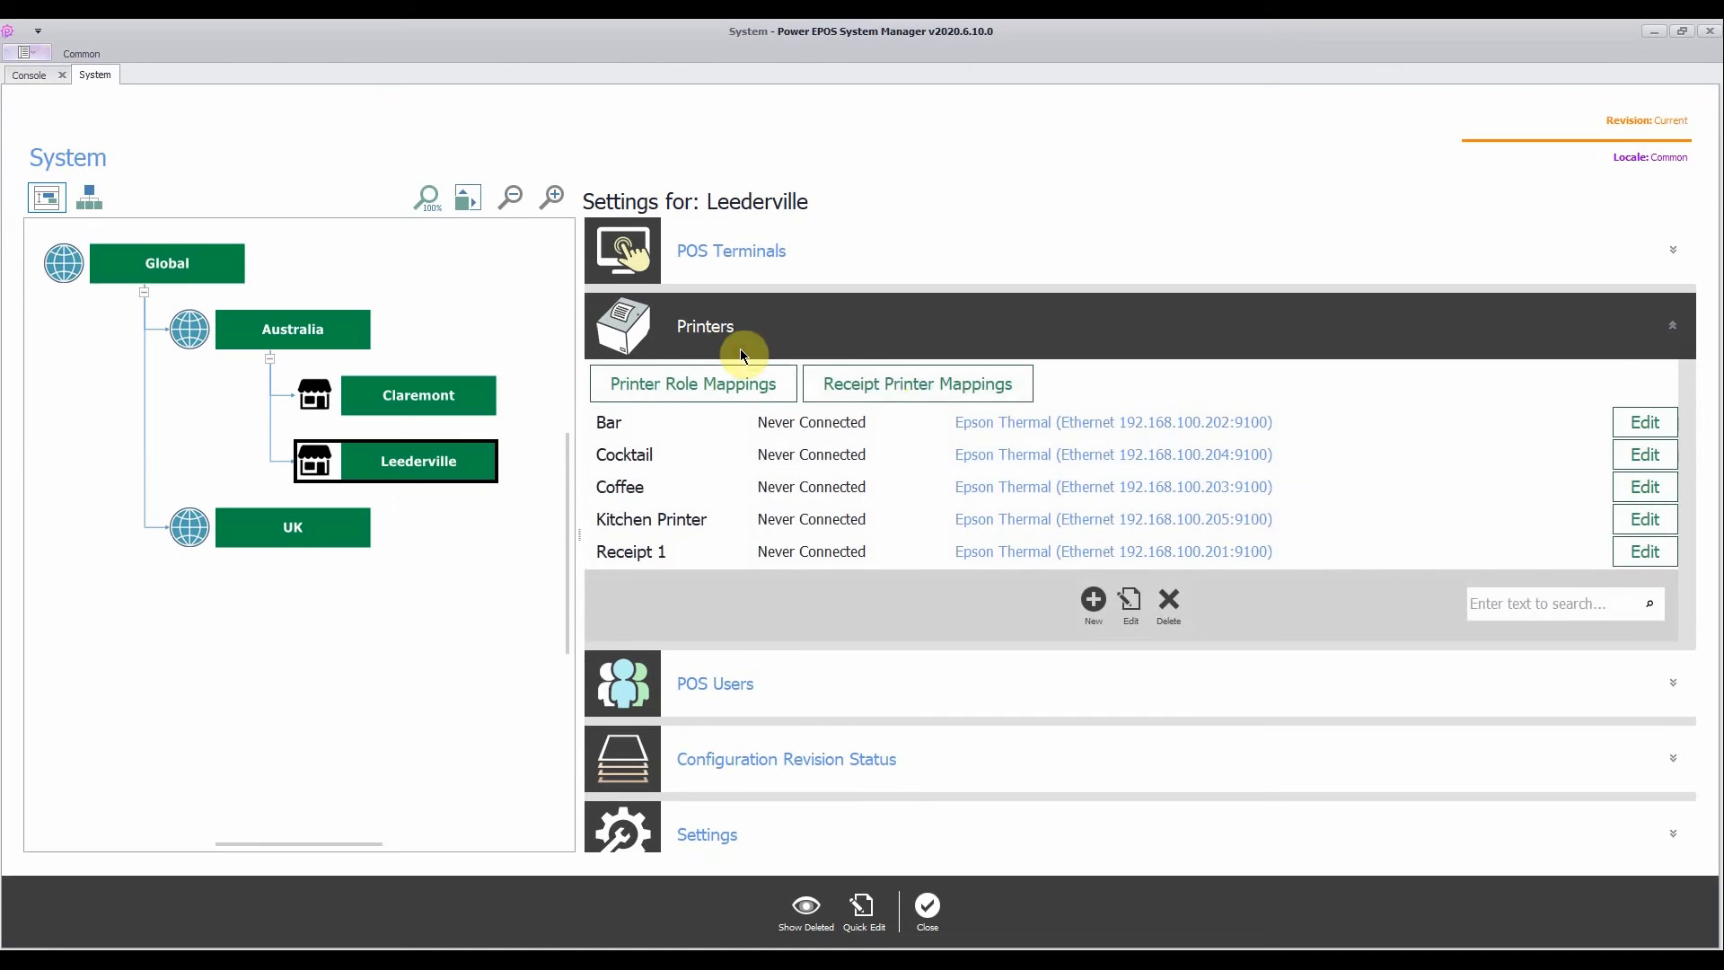
left_click(873, 384)
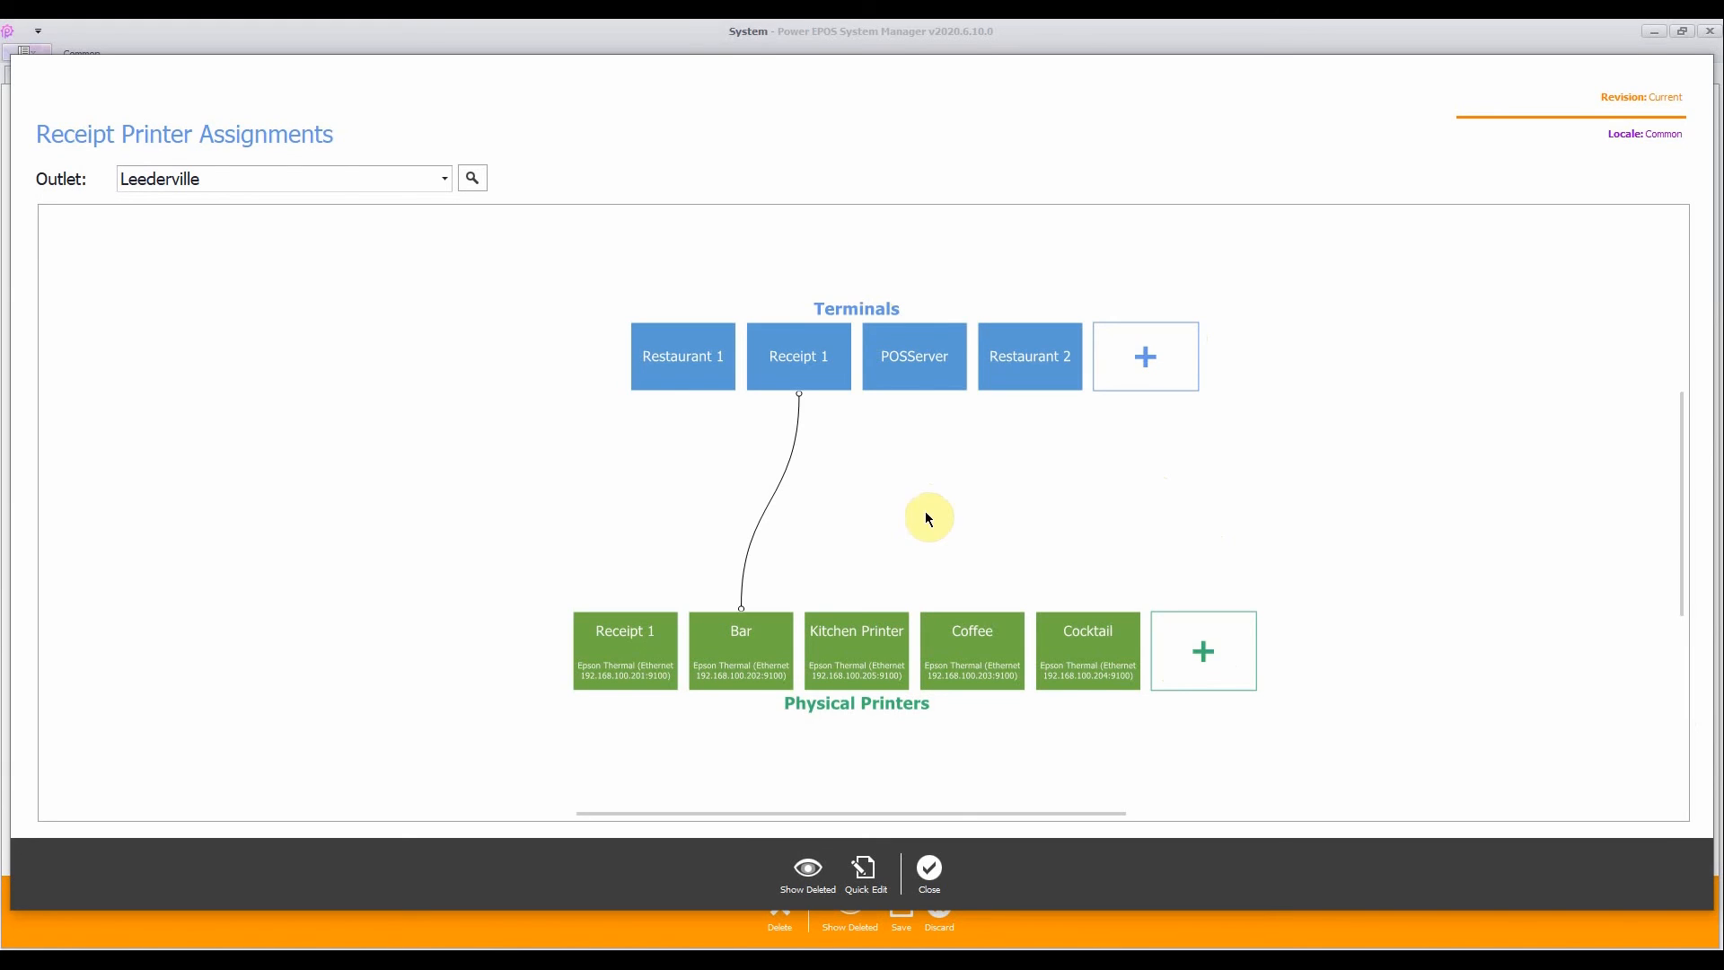
left_click(770, 508)
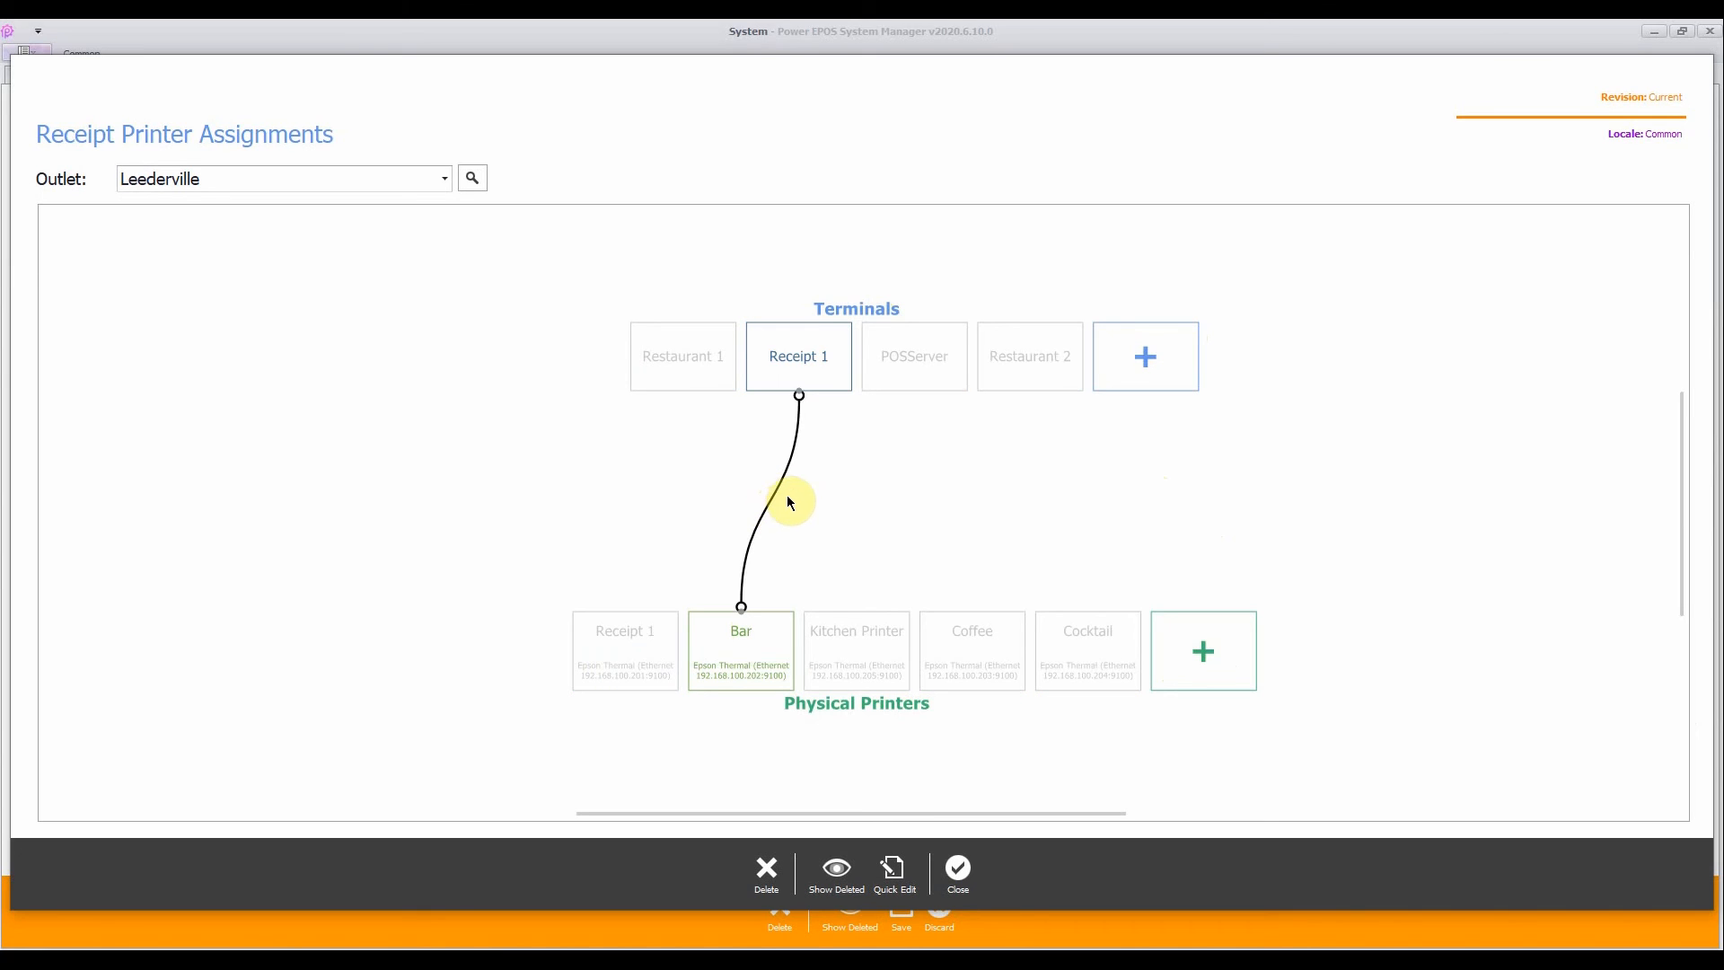
left_click(770, 870)
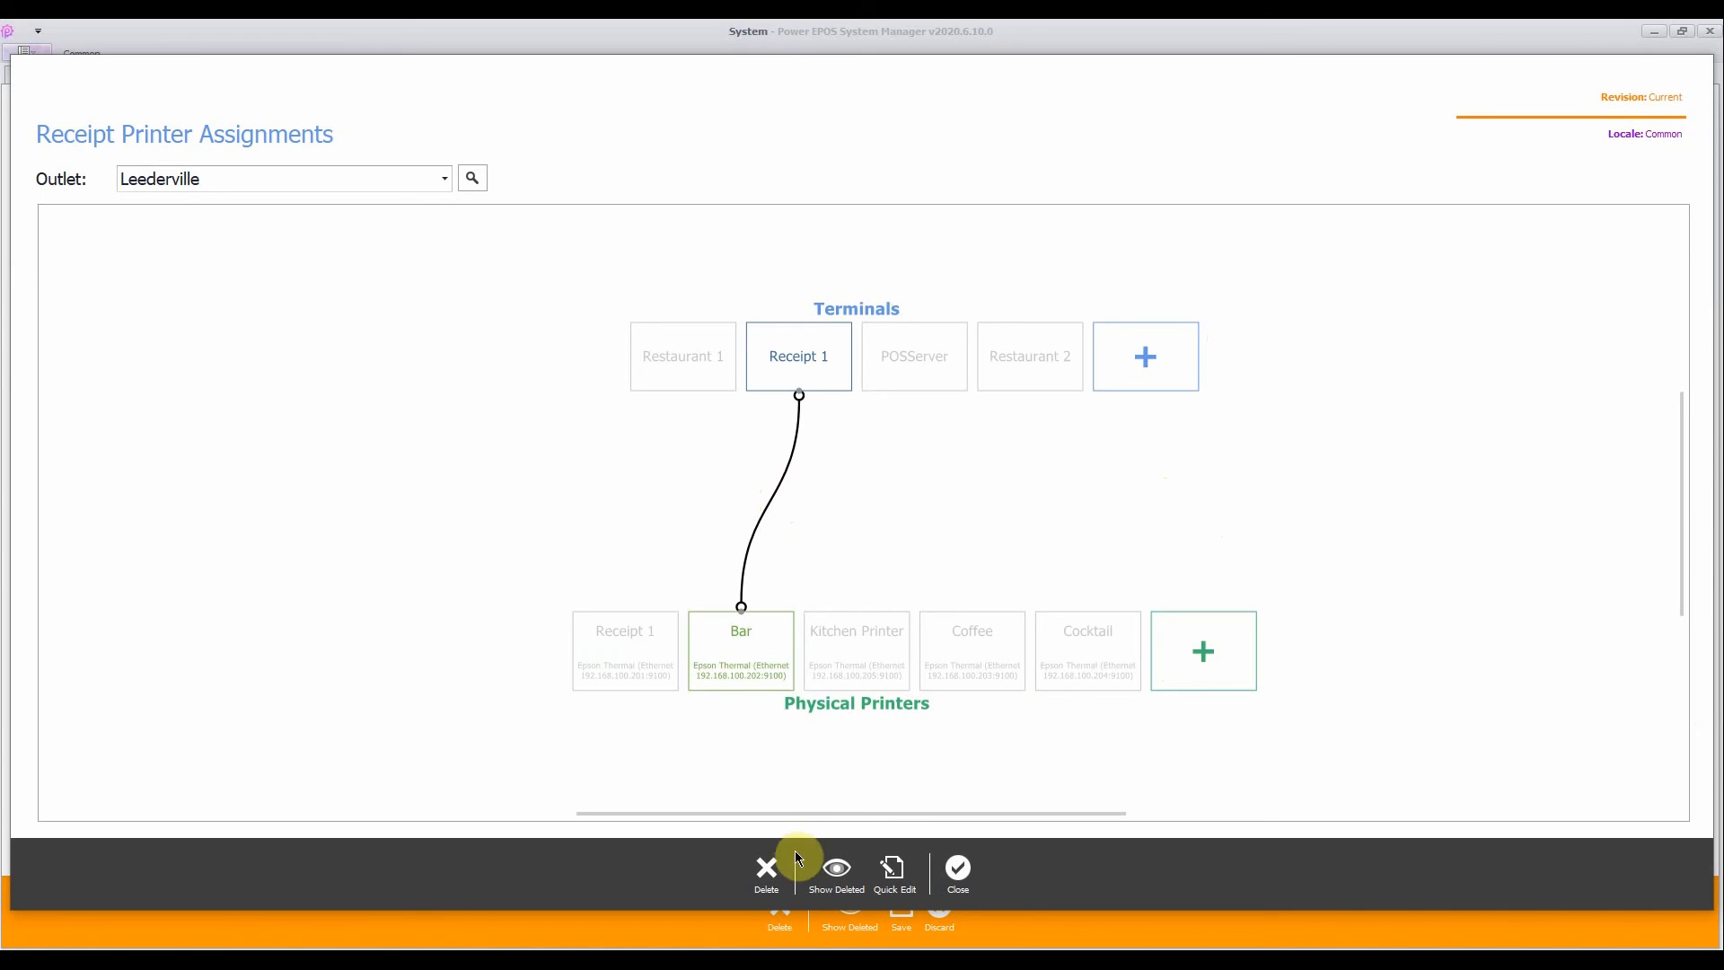
right_click(759, 516)
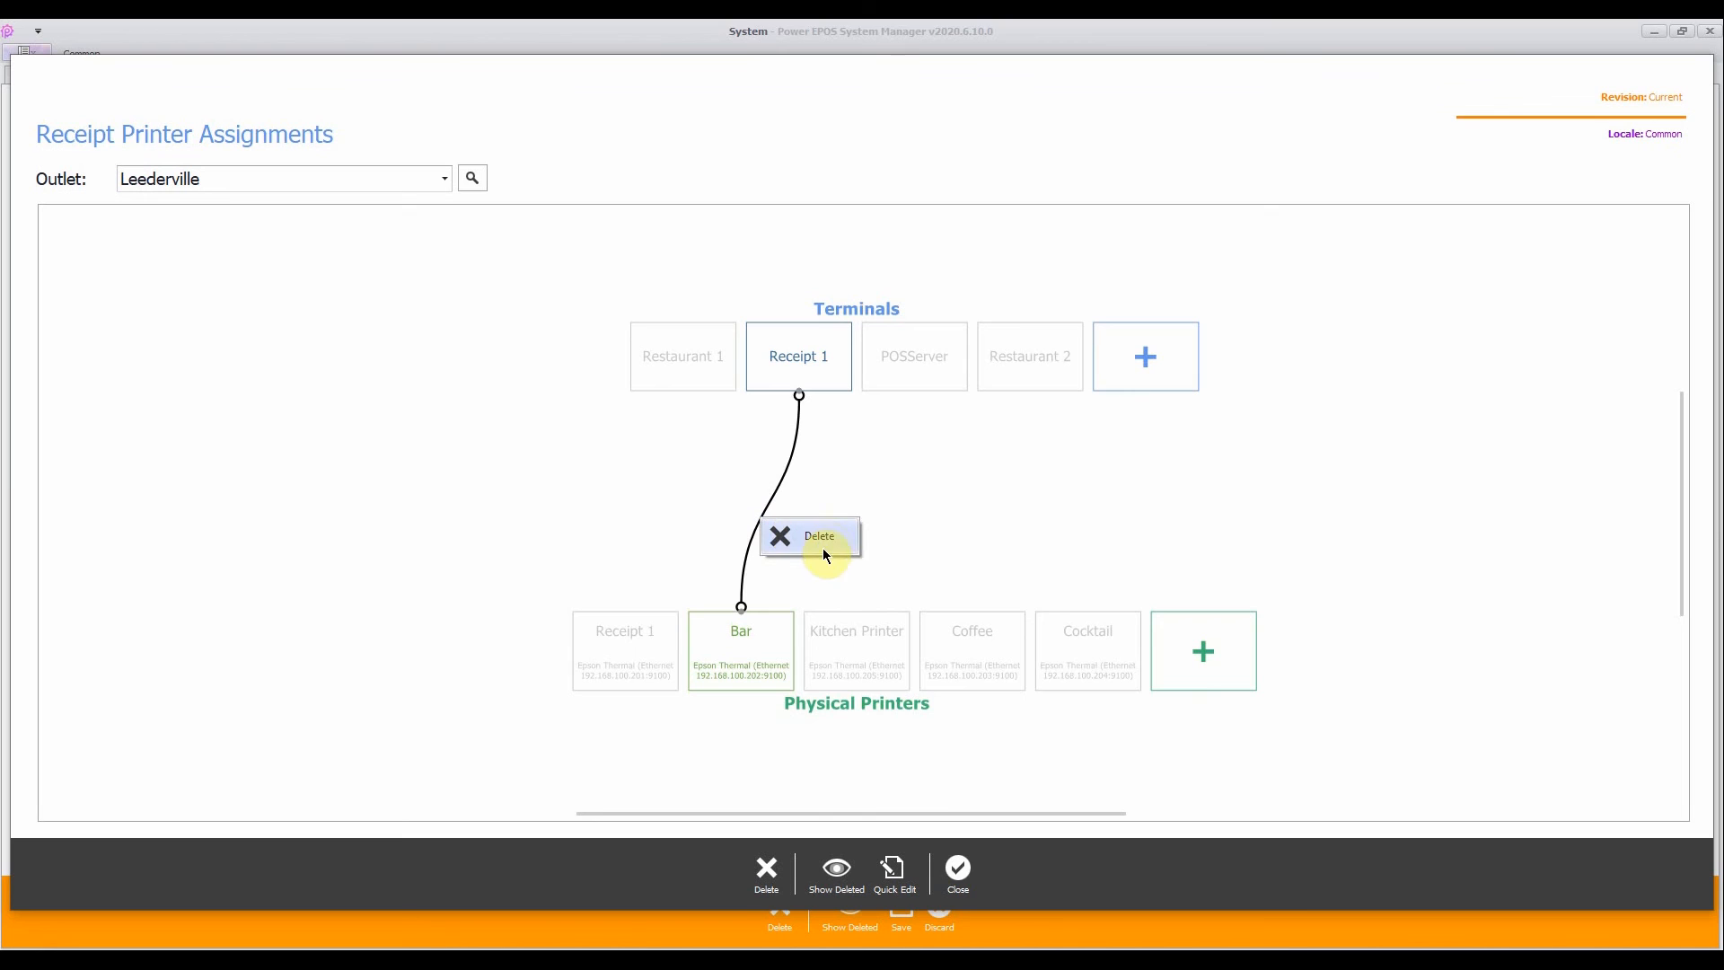
left_click(907, 545)
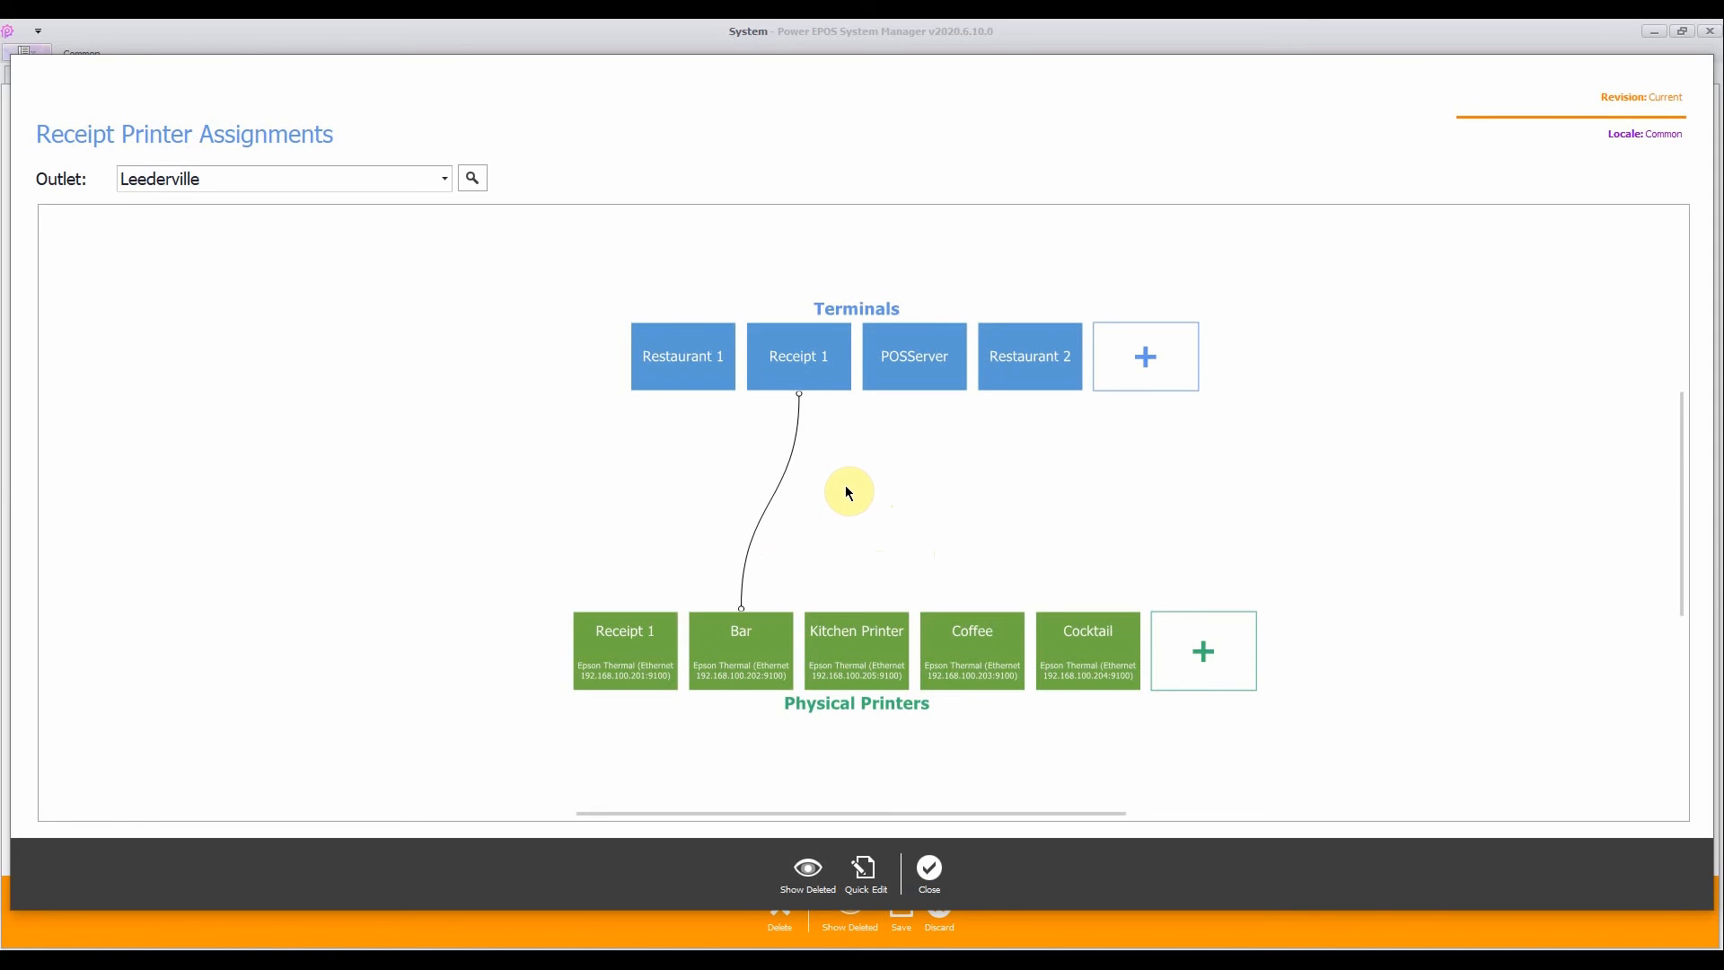
- Link the Restaurant 1 terminal to the Receipt 1 physical printer, save the changes and return to the console
left_click(673, 357)
left_click(614, 672)
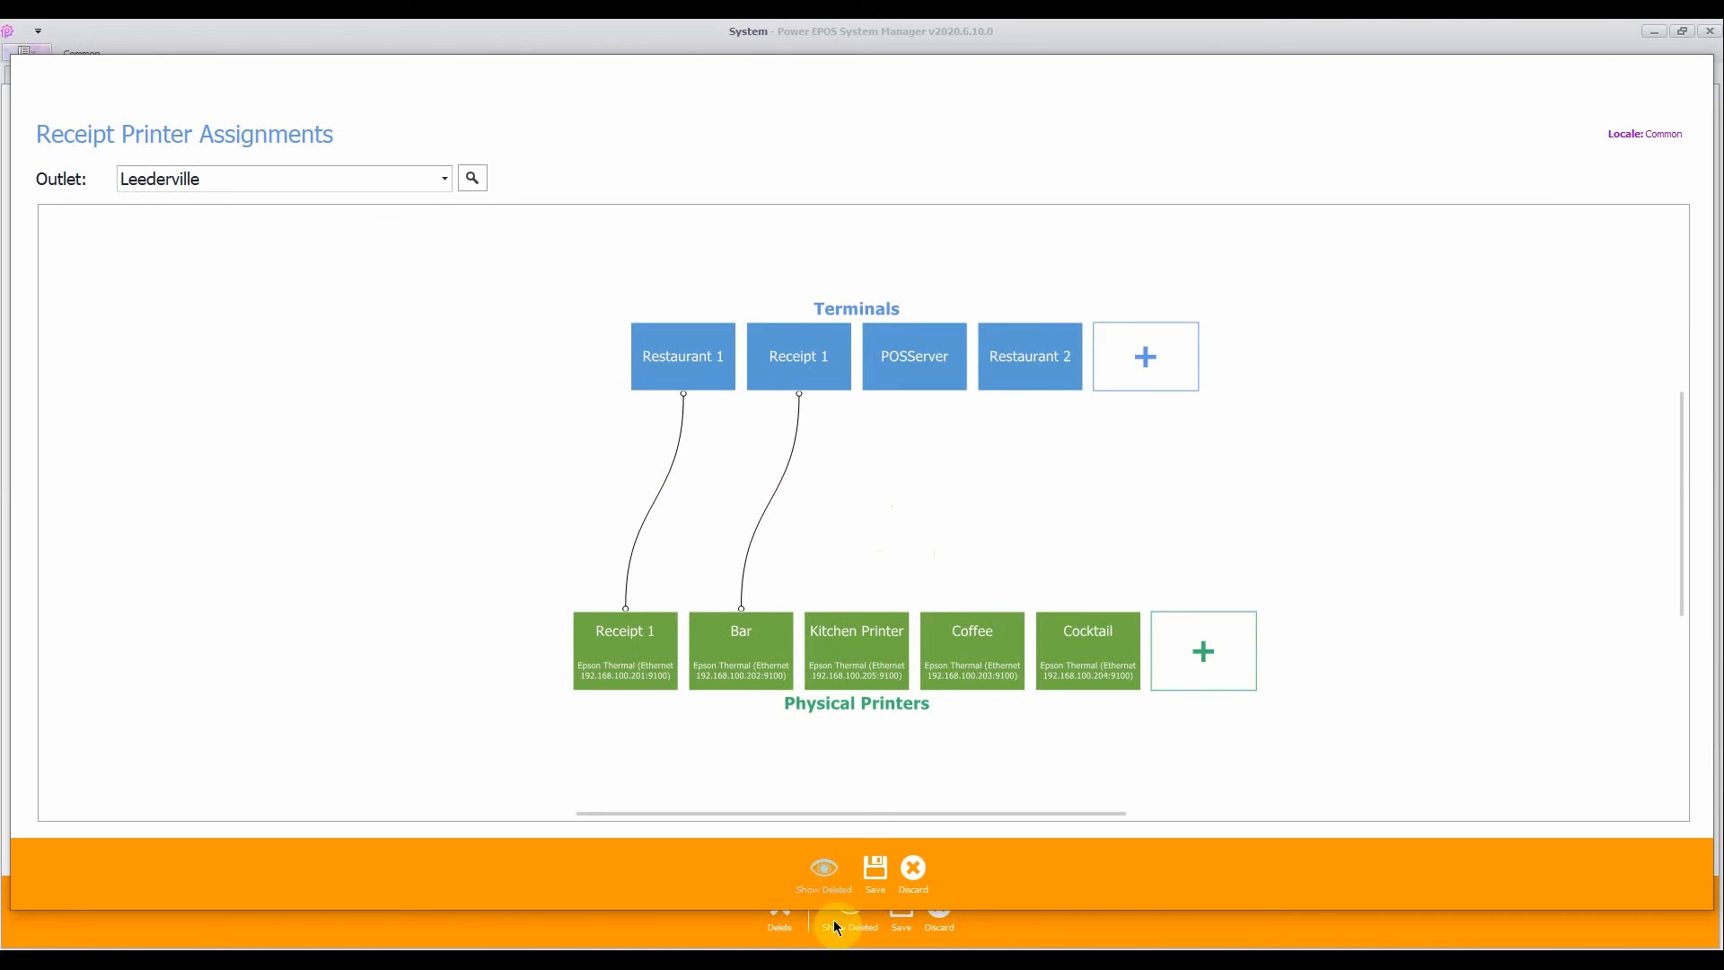
left_click(873, 880)
left_click(930, 870)
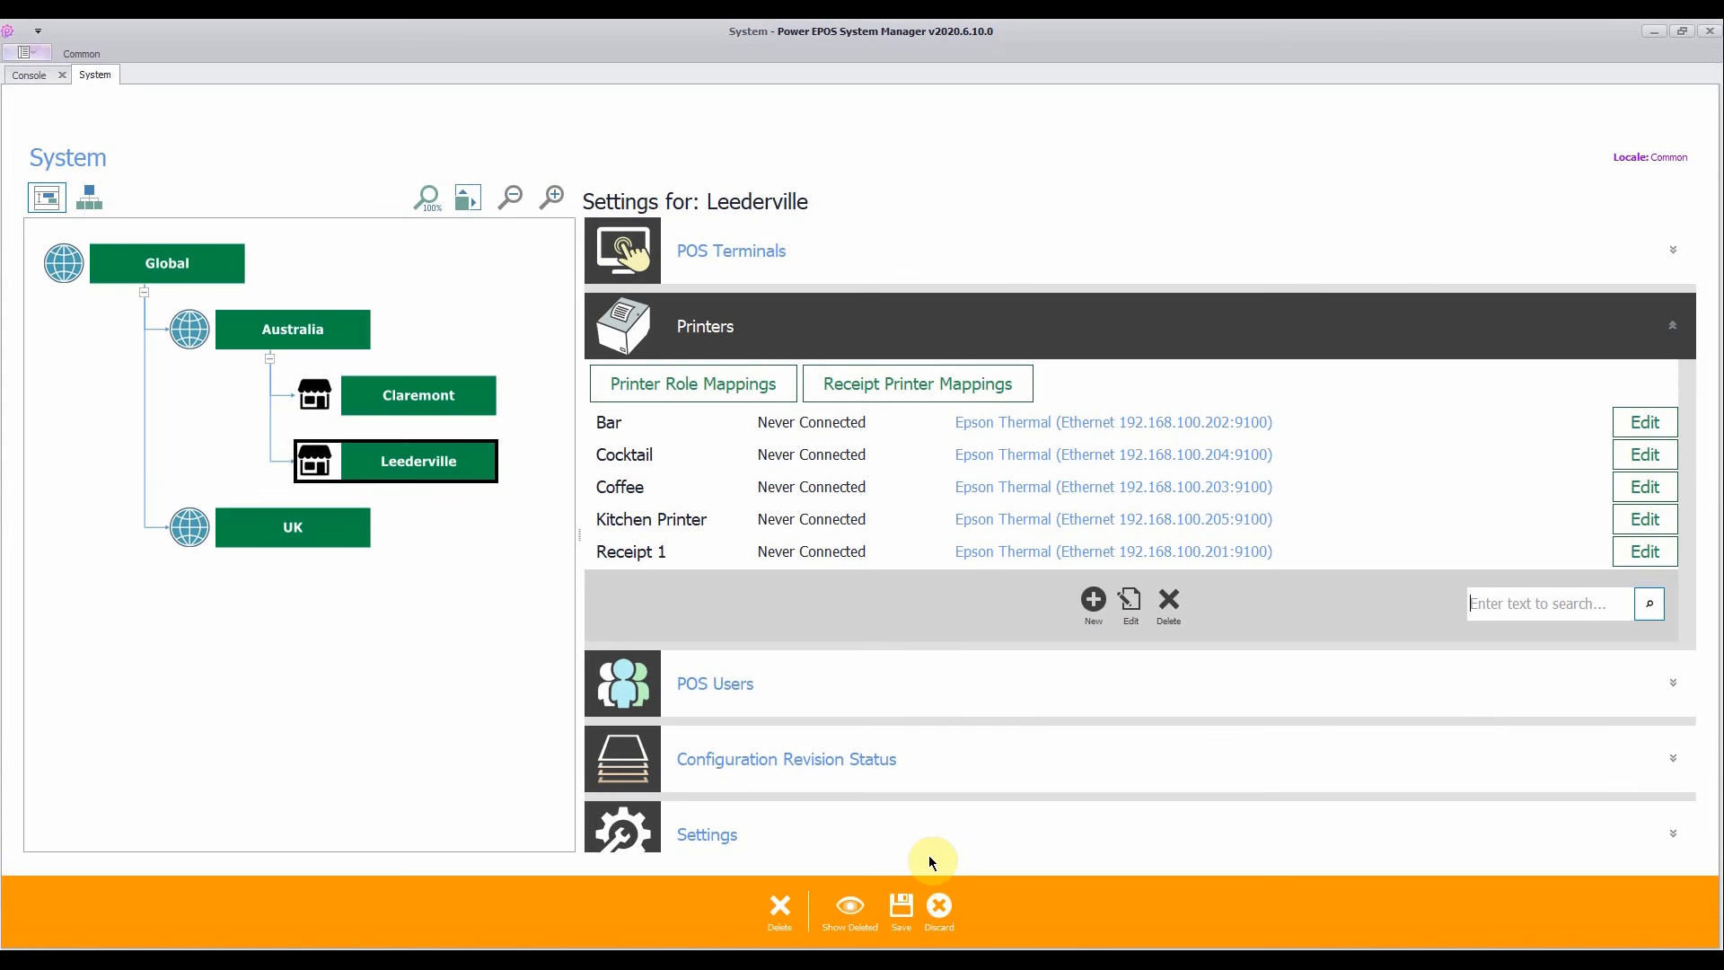
left_click(901, 916)
left_click(981, 908)
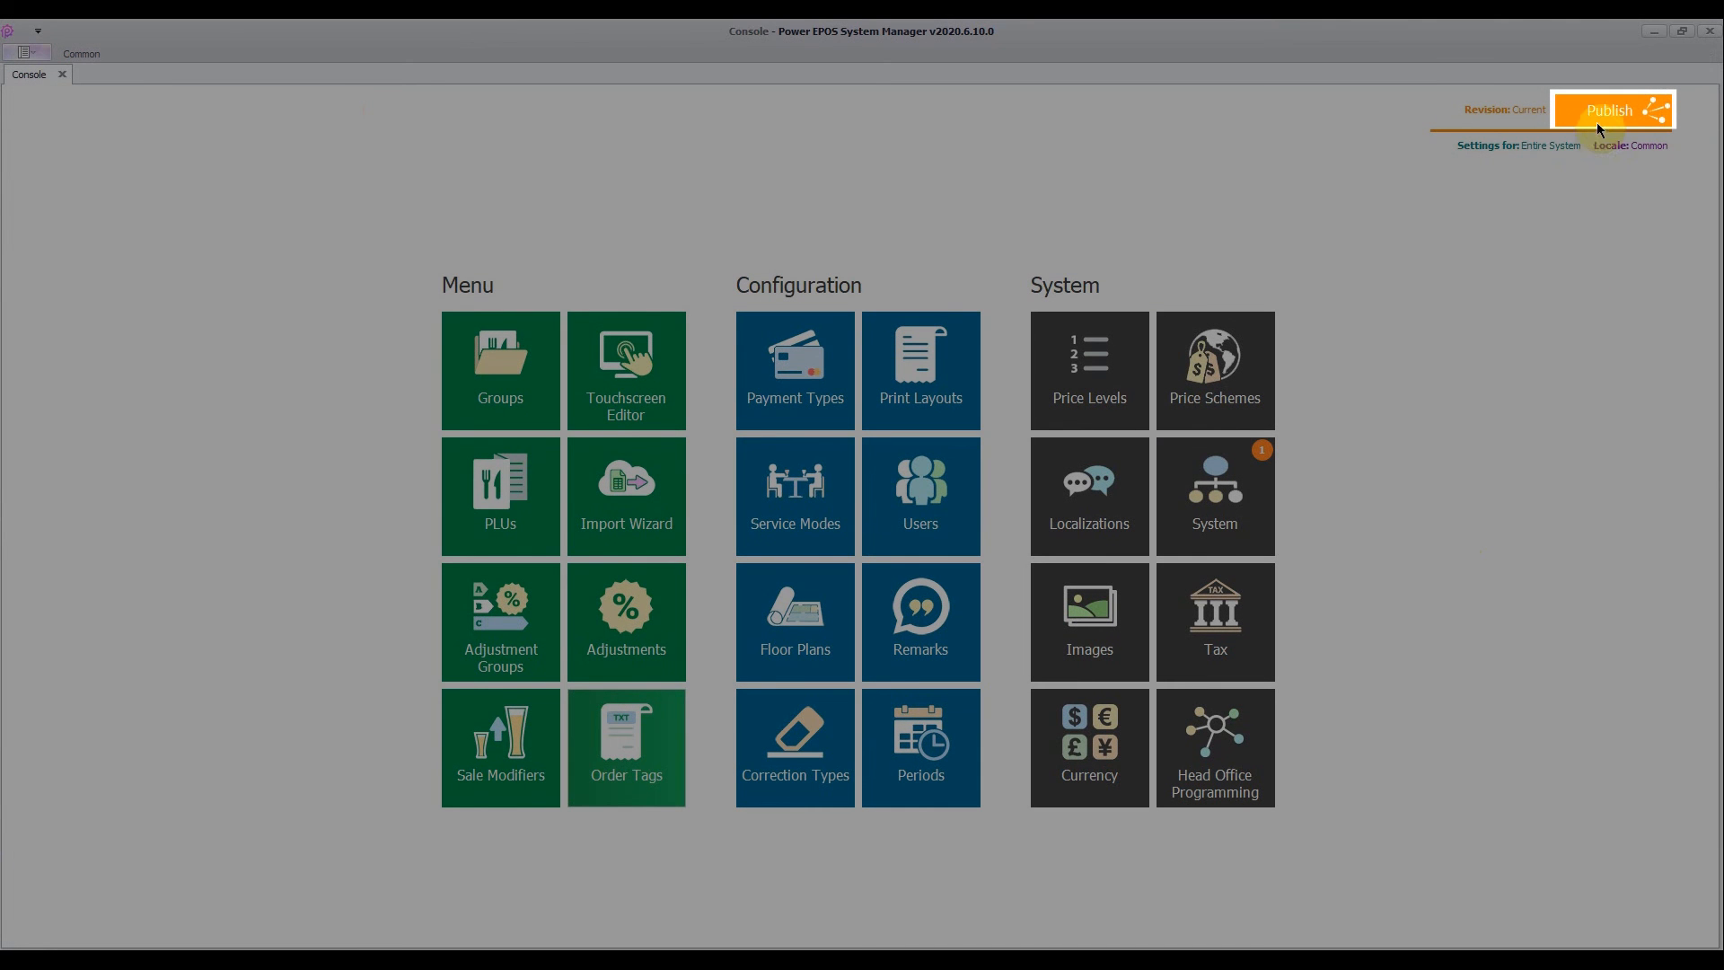
- Publish the changed receipt printer assignment to all outlets under Global, available immediately
left_click(1596, 111)
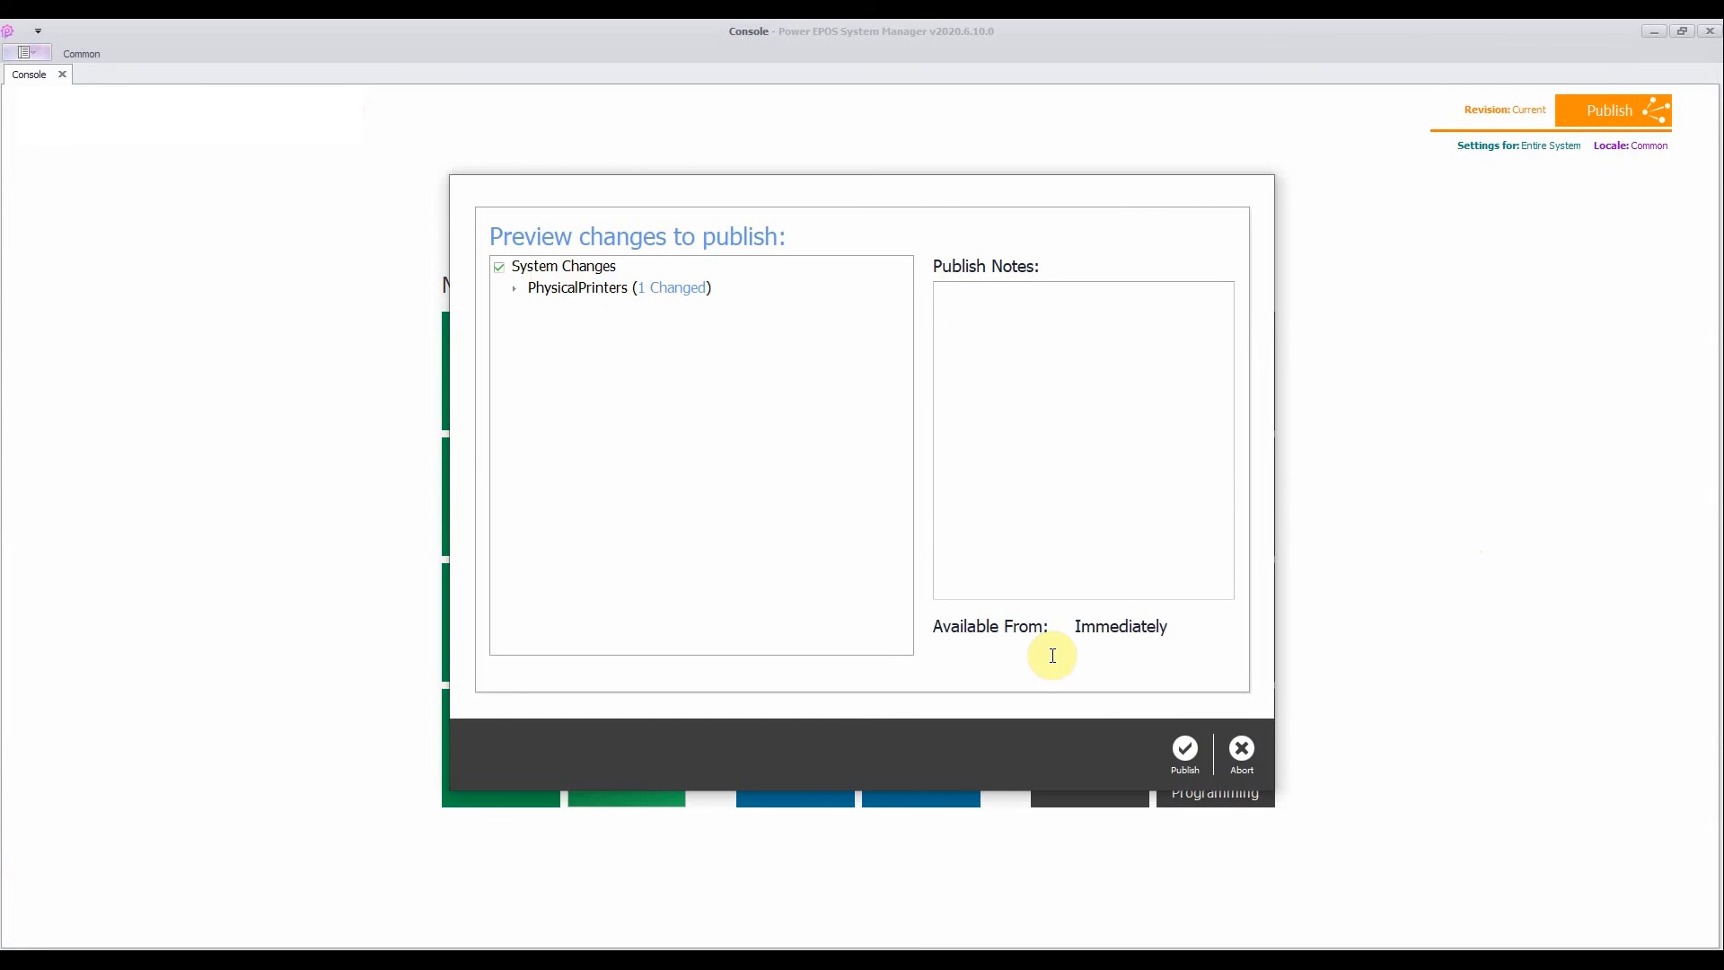
left_click(1185, 750)
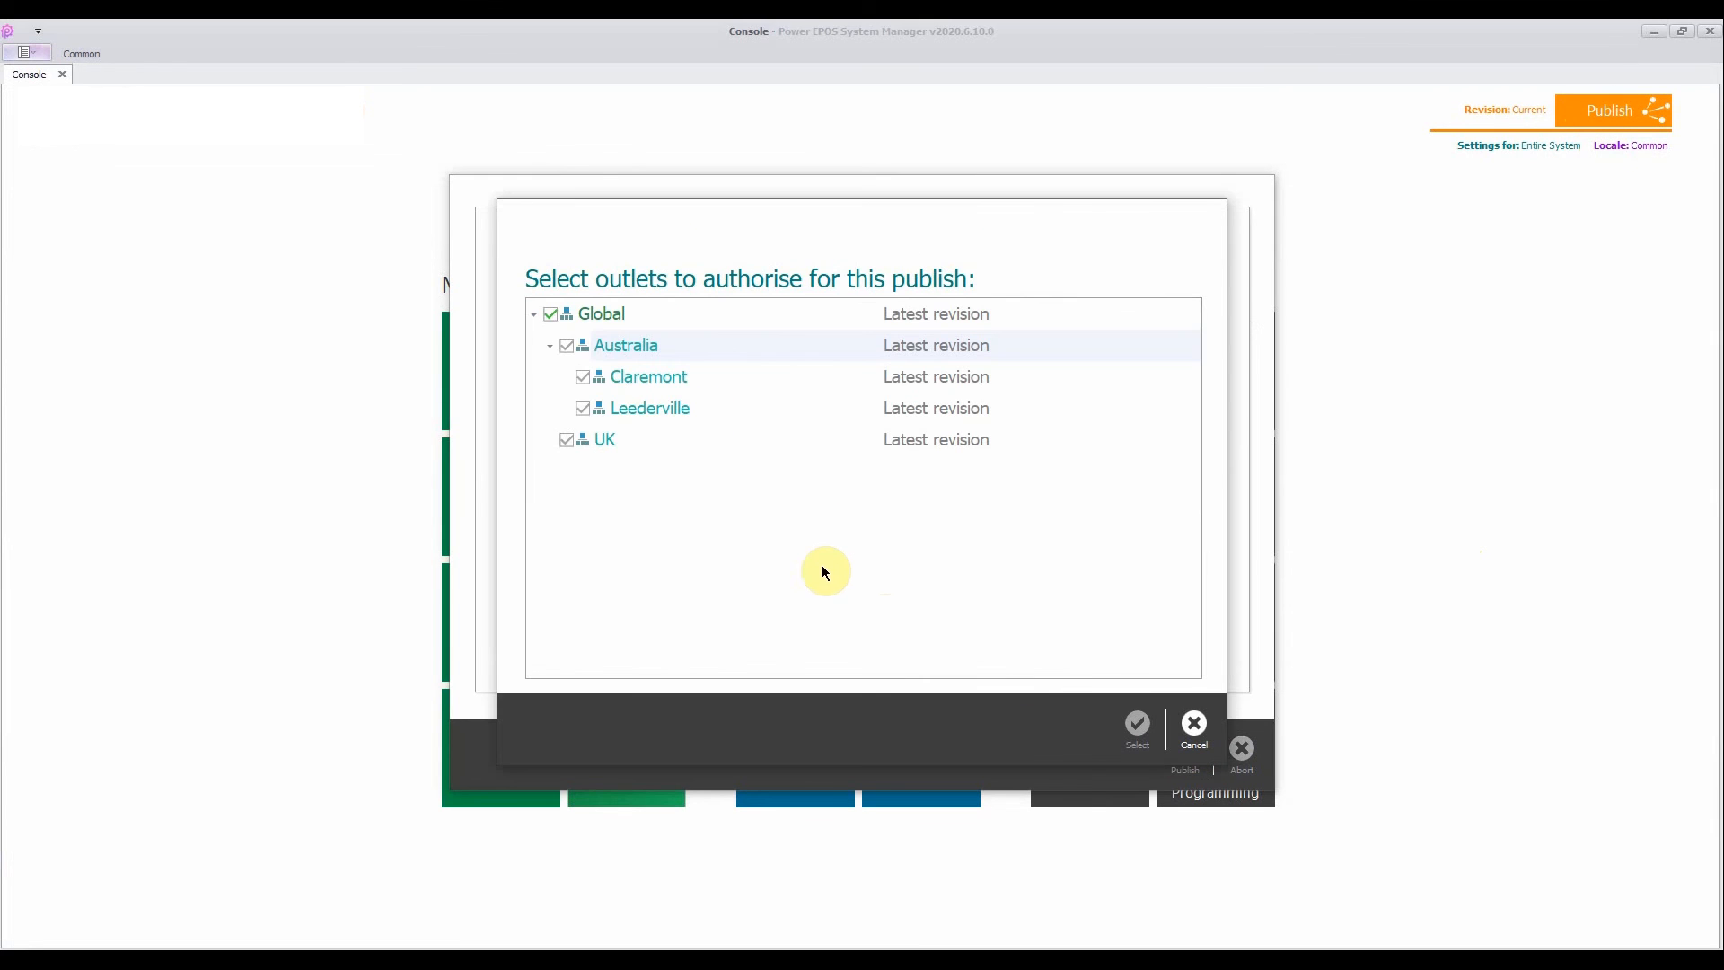
left_click(1140, 725)
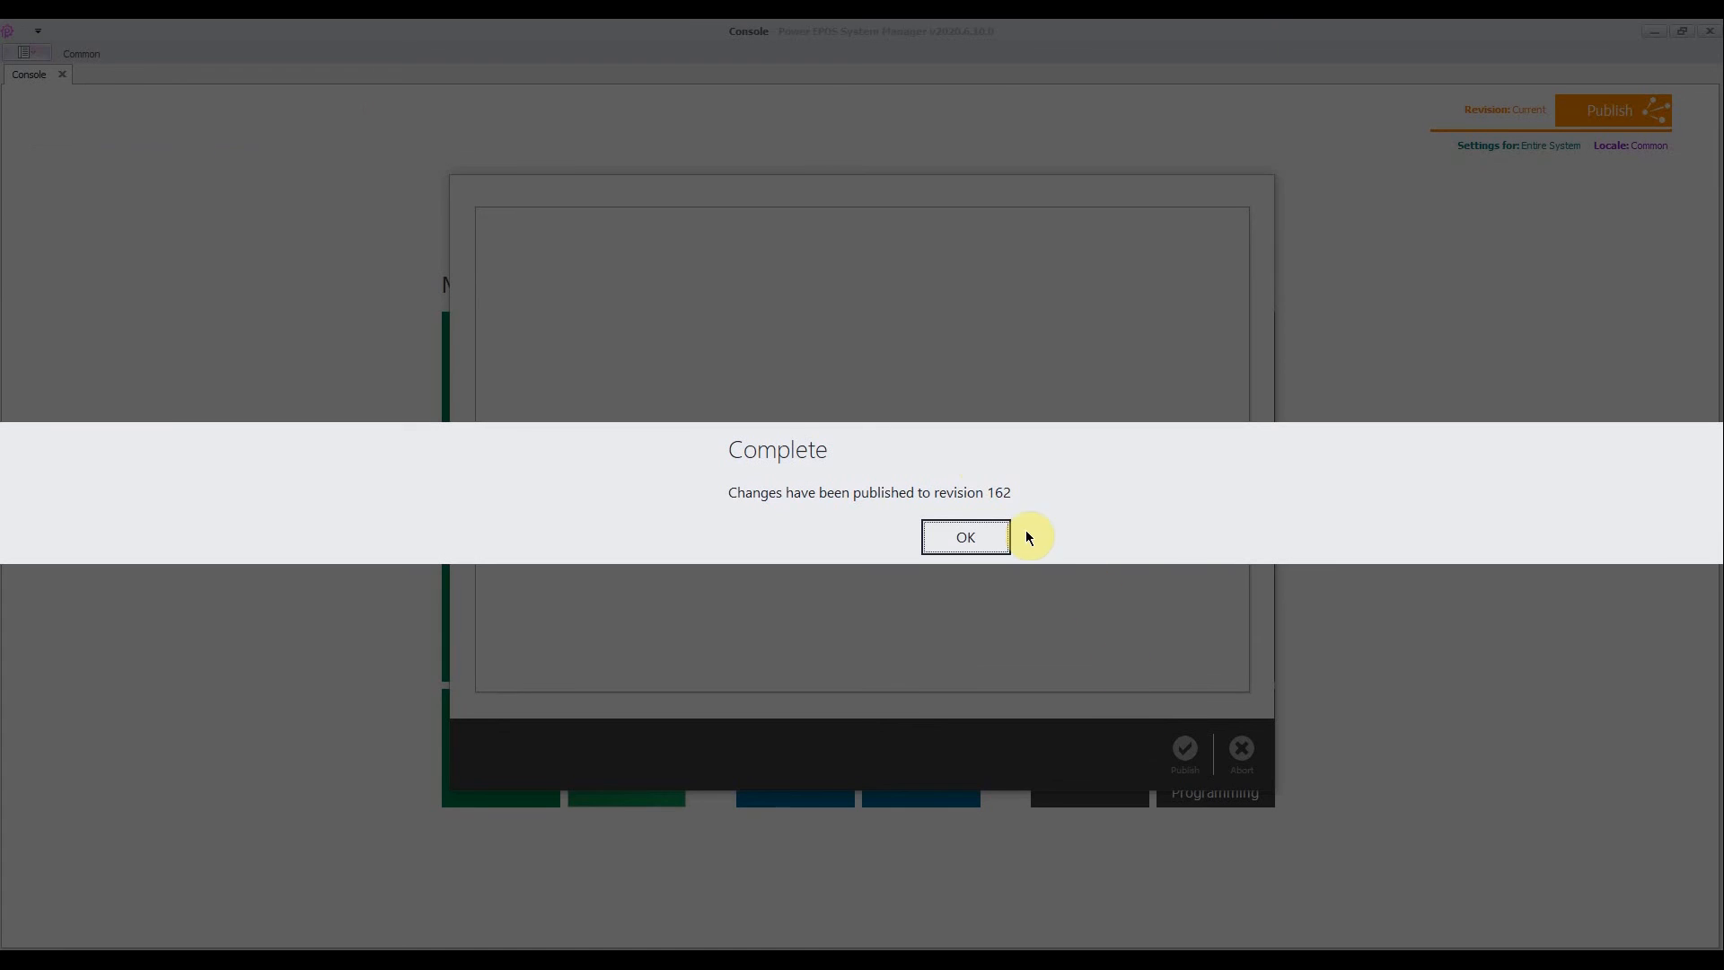